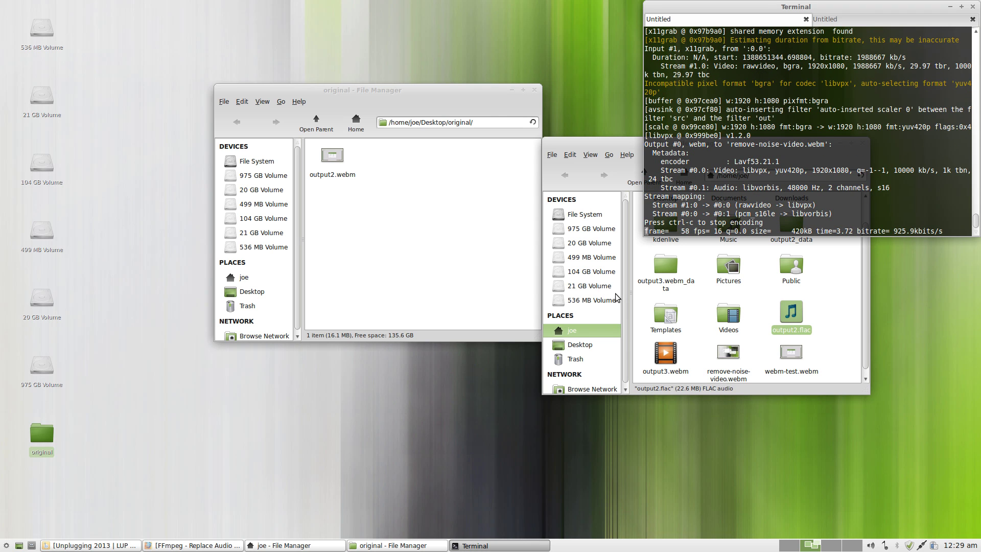
Step: Minimize the Terminal, place the home folder window beside the original folder window, and raise the volume
drag(609, 147, 606, 181)
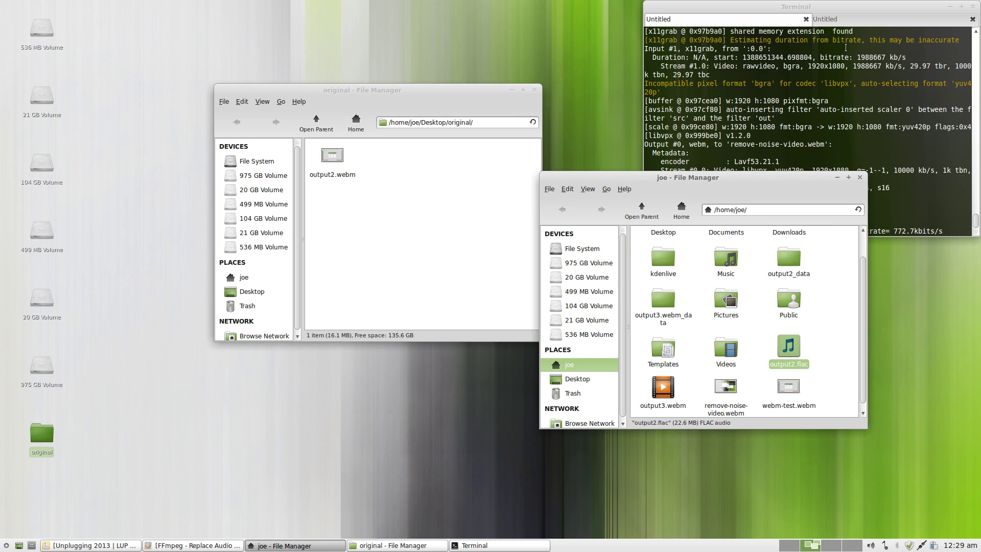
click(948, 7)
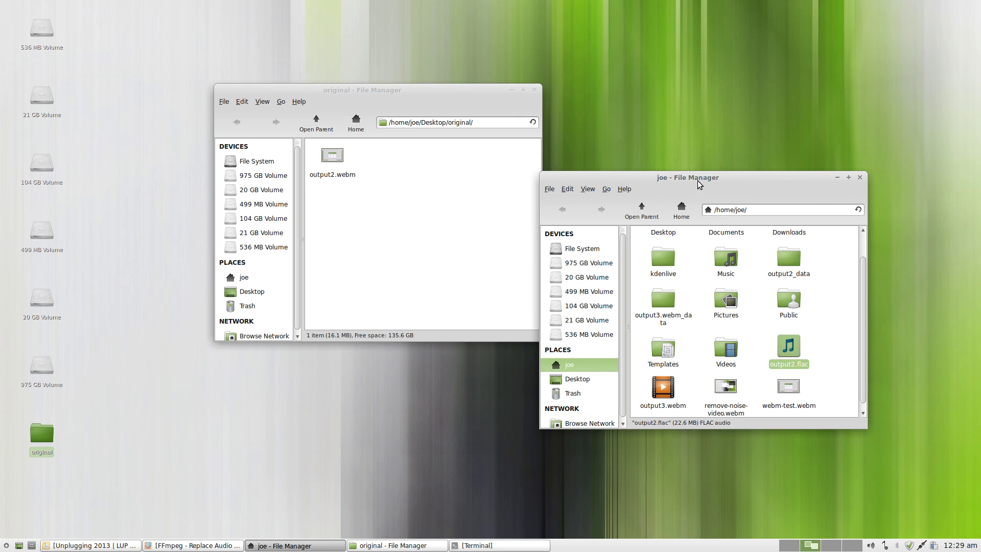
drag(697, 179, 703, 96)
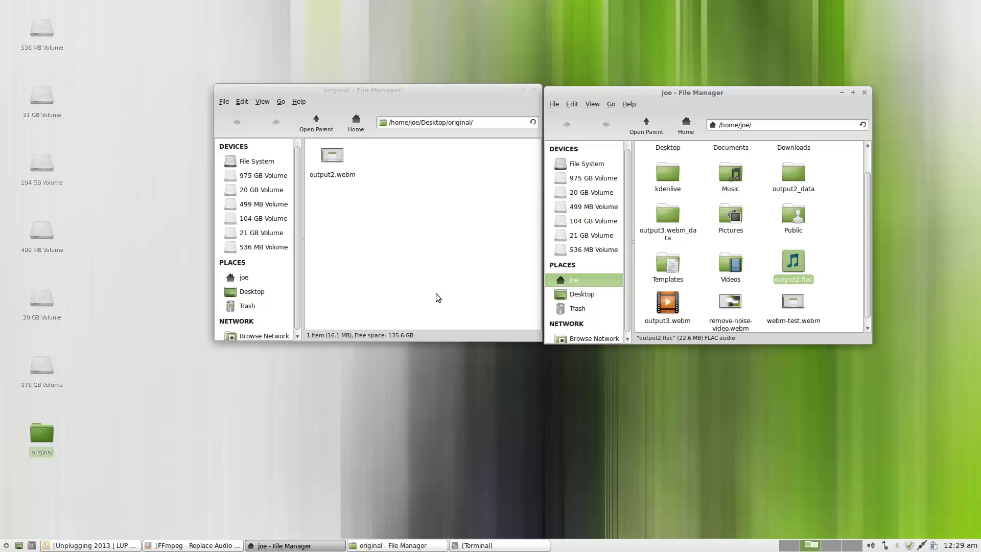
key(XF86AudioRaiseVolume)
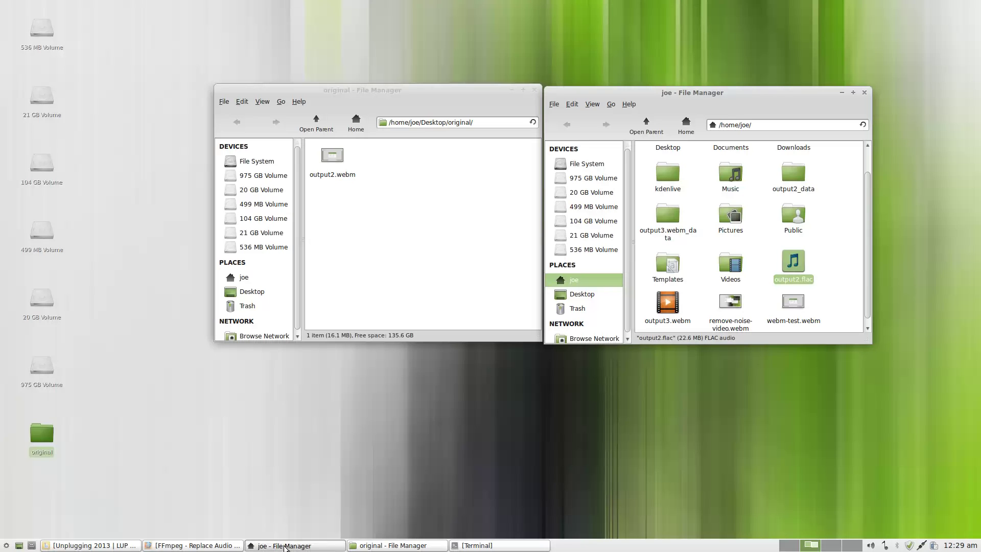
Step: Read the ffmpeg commands in the LinuxQuestions 'FFmpeg - Replace Audio With Audio From Another Video' thread
click(205, 545)
scroll(99, 268, down, 3)
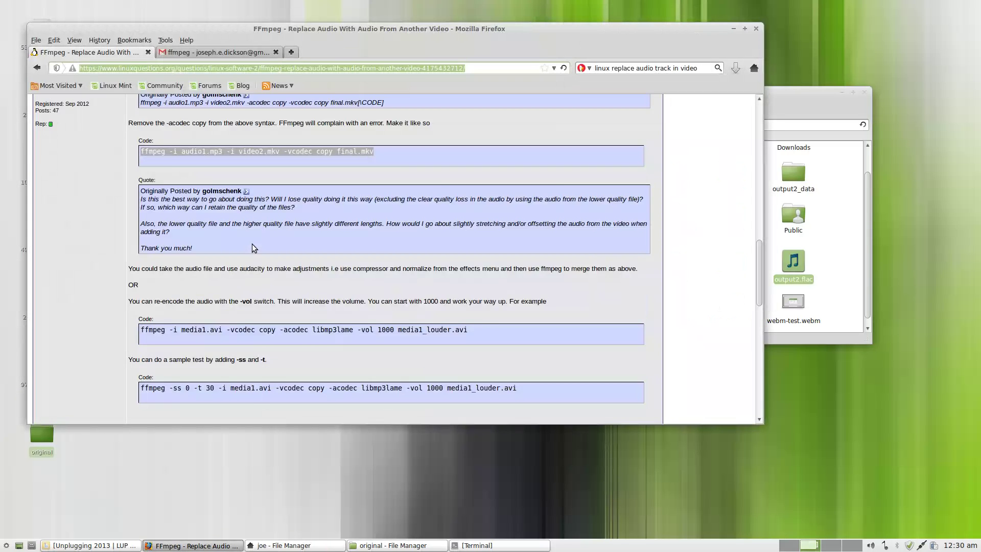
scroll(98, 269, up, 5)
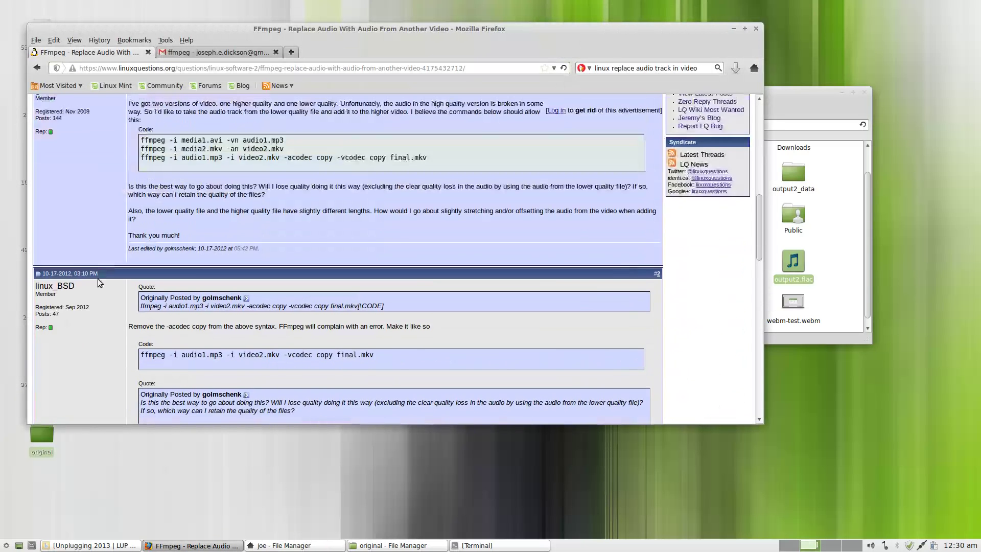
scroll(106, 281, up, 10)
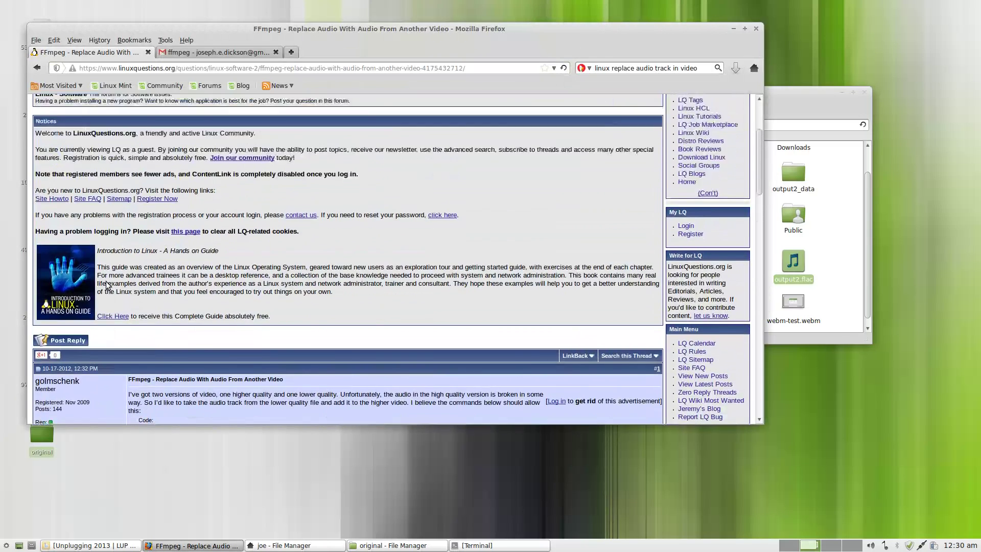
scroll(105, 281, down, 7)
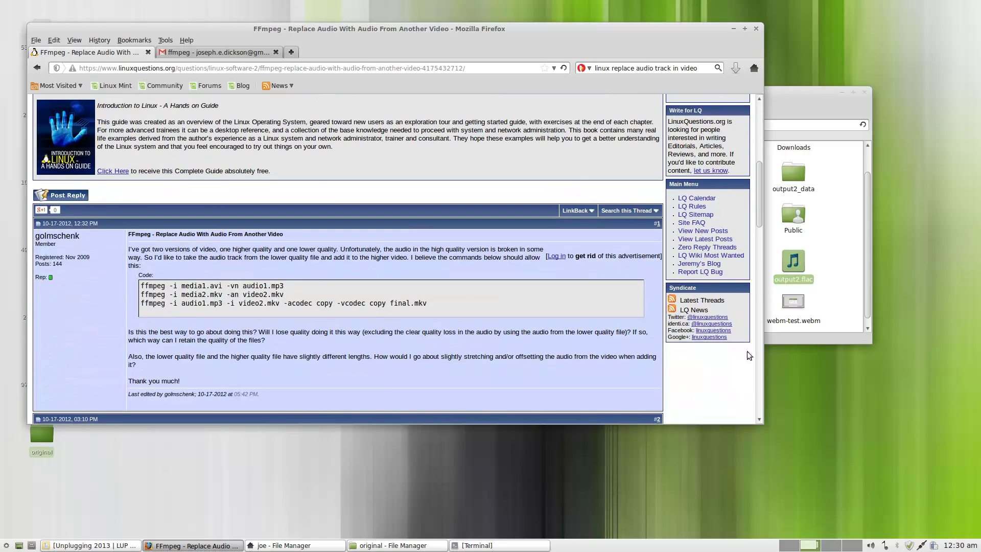
Step: Open output2.webm from the original folder with Audacity
click(729, 28)
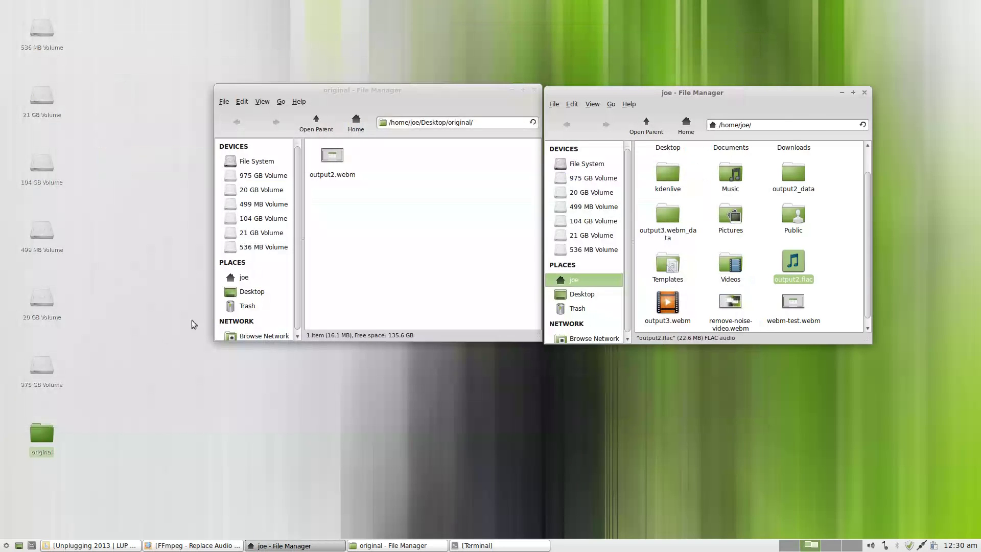
click(341, 290)
right_click(336, 155)
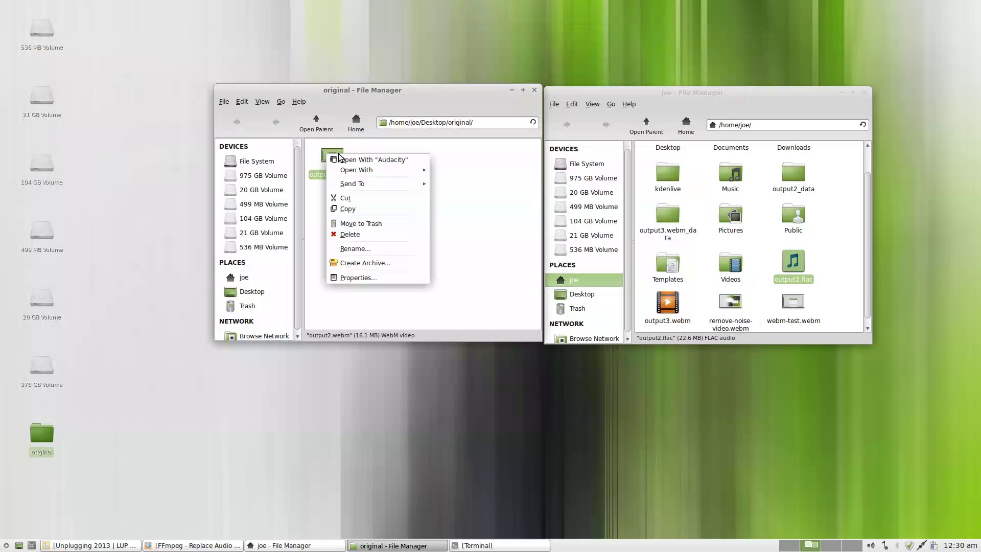
click(344, 160)
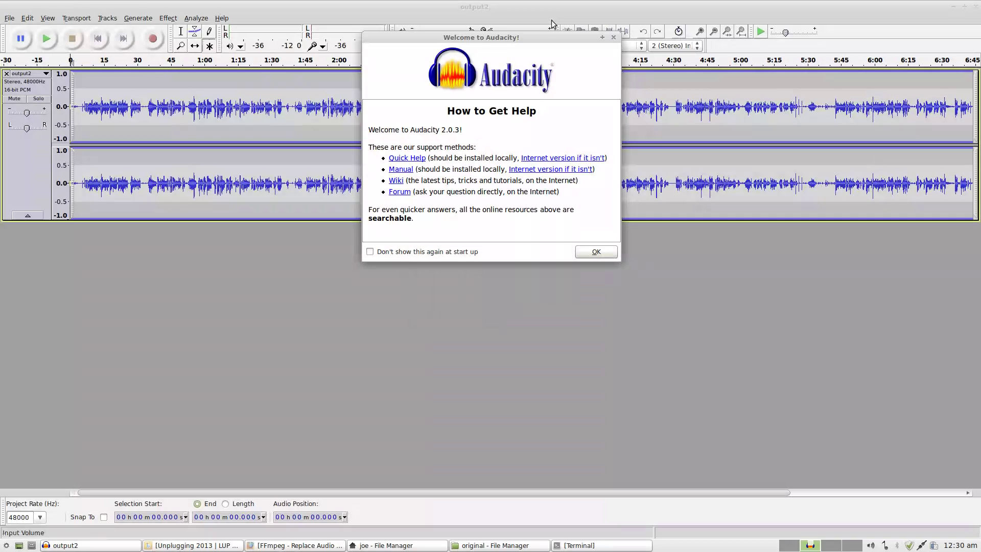
Step: Close the Welcome to Audacity dialog, zoom into the quiet opening, then show the first 25 s
click(602, 37)
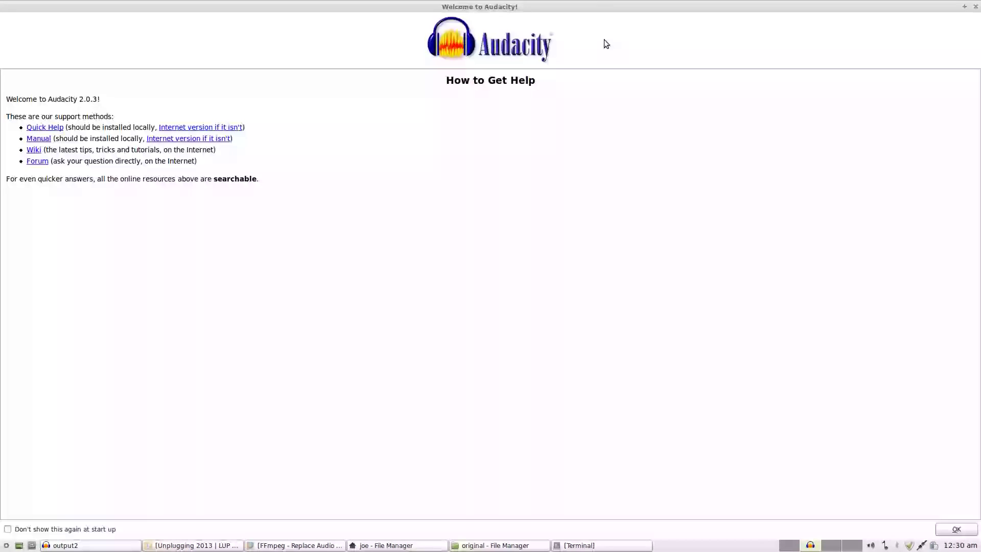
click(974, 7)
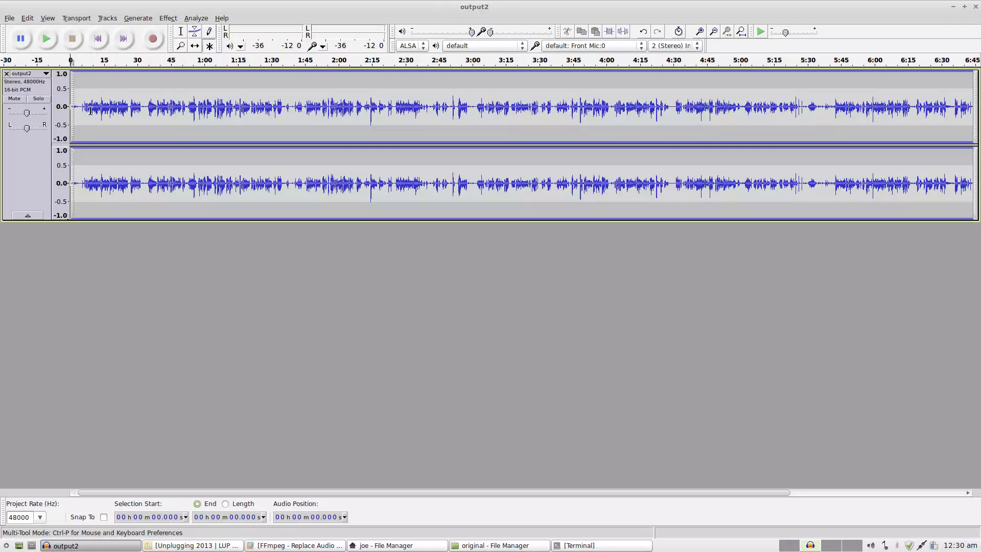
ctrl+scroll(90, 123, up, 9)
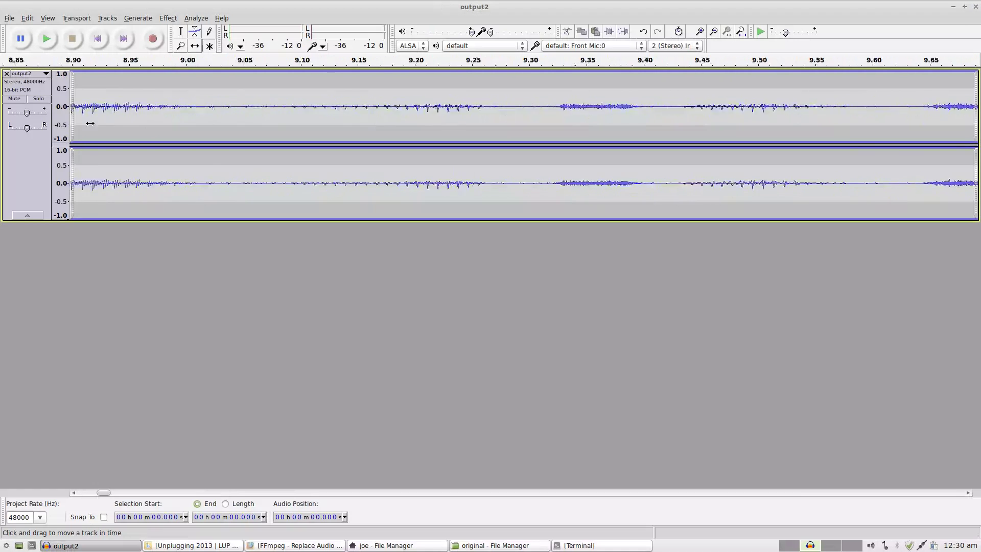
ctrl+scroll(90, 123, up, 3)
drag(104, 493, 61, 495)
ctrl+scroll(122, 106, up, 2)
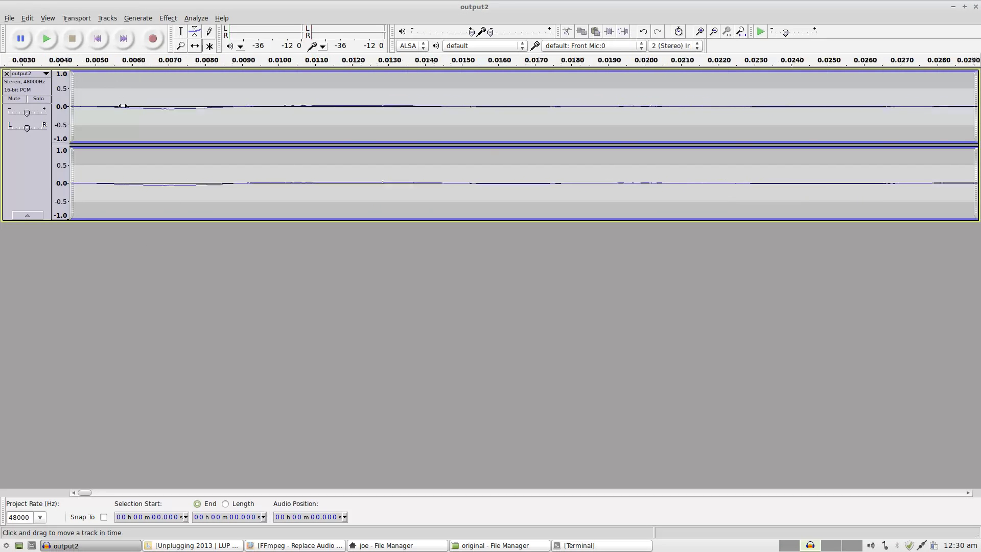
ctrl+scroll(123, 106, up, 2)
ctrl+scroll(122, 106, down, 4)
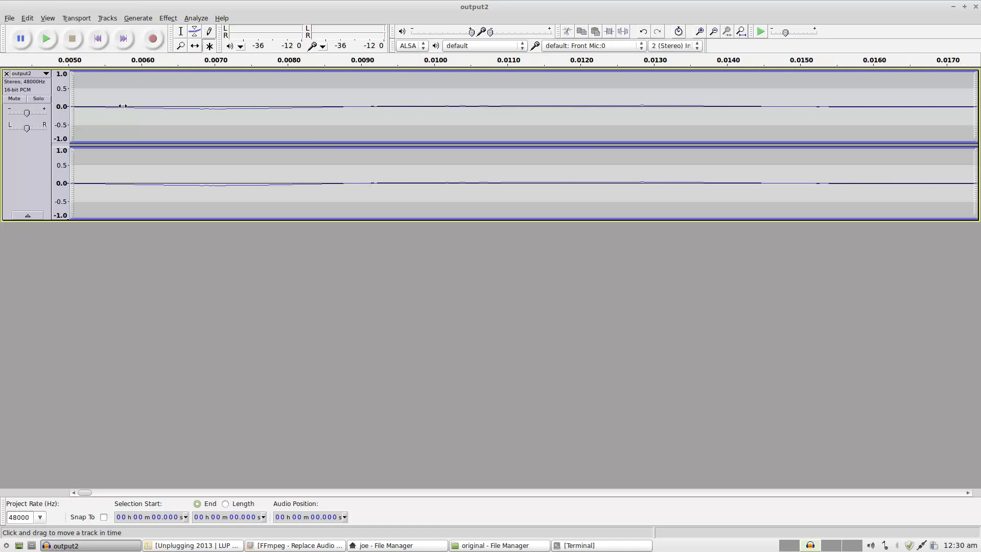
ctrl+scroll(123, 105, down, 8)
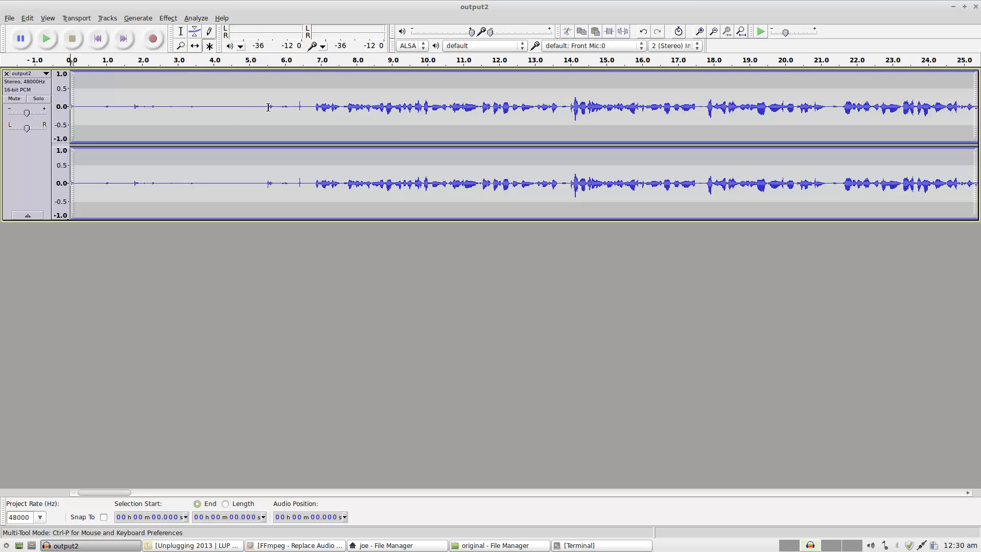
Step: Capture the first 5.673 seconds as the Noise Removal noise profile
drag(273, 107, 71, 108)
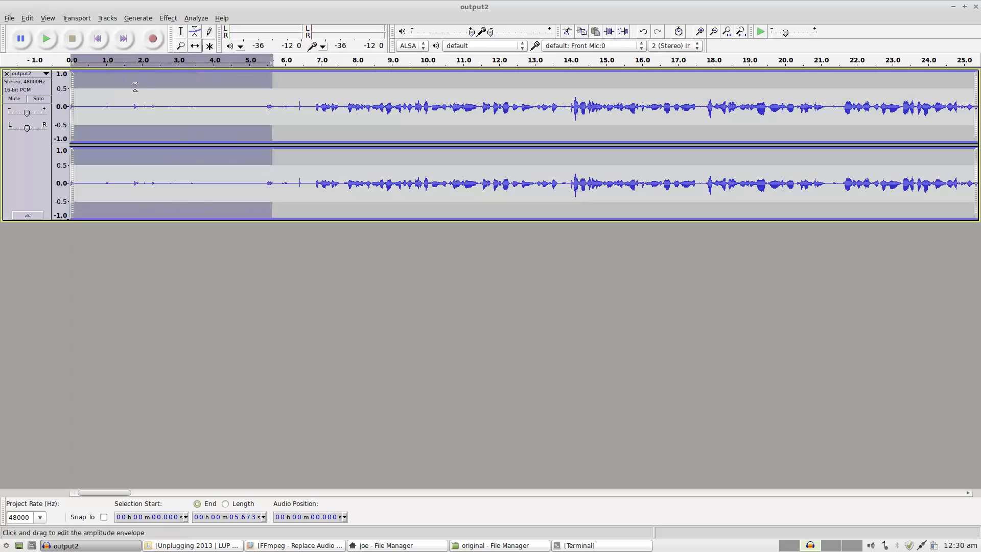
click(168, 18)
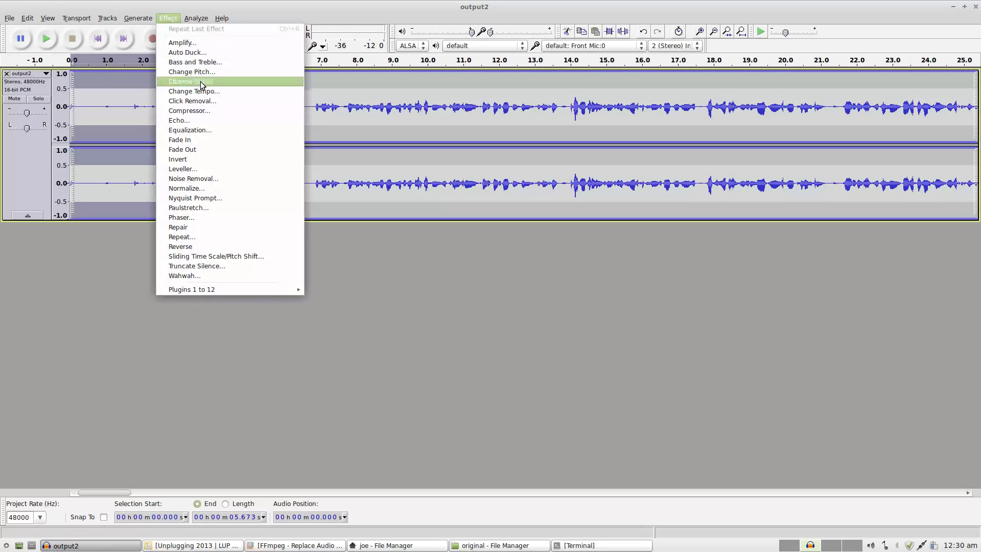
click(198, 181)
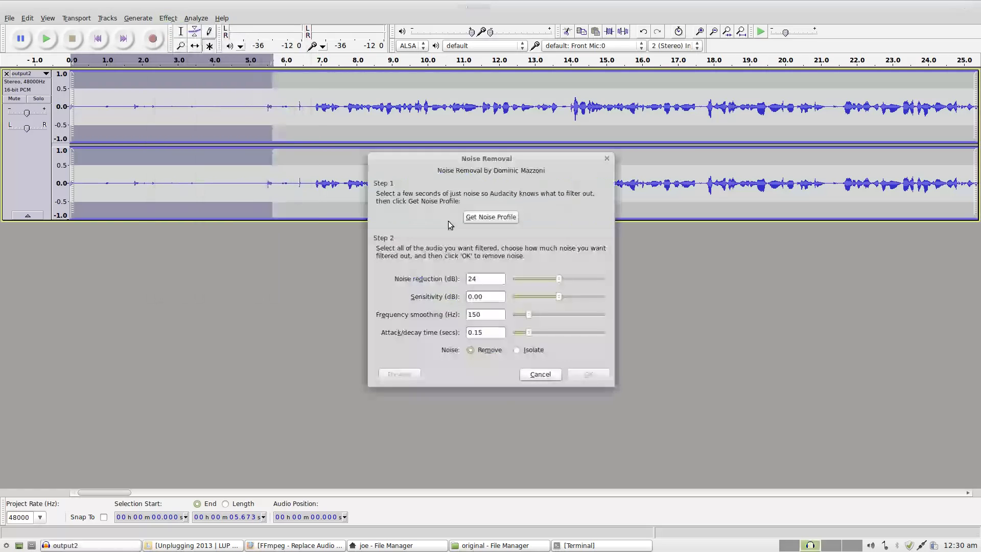
click(499, 215)
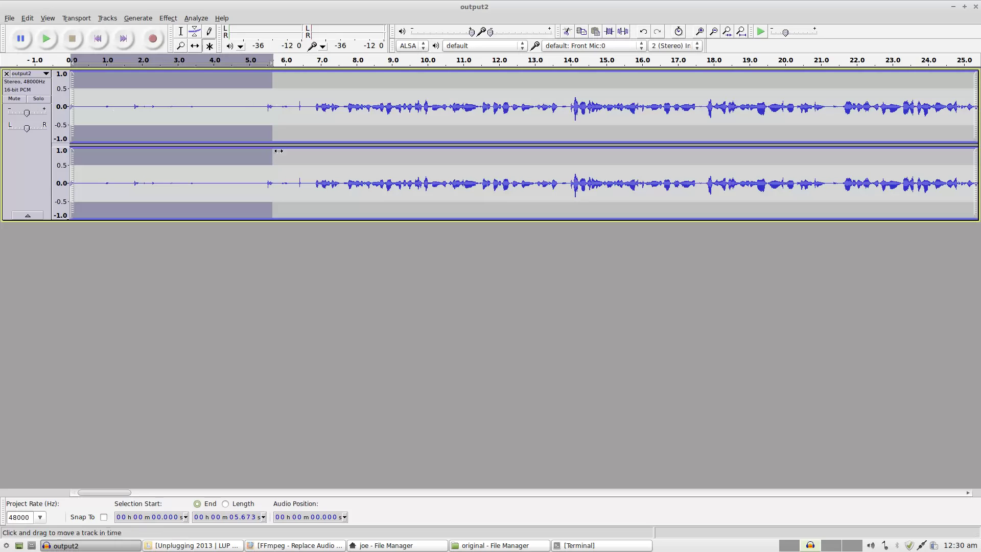
Step: Apply Noise Removal at 24 dB reduction to the entire track
key(ctrl+a)
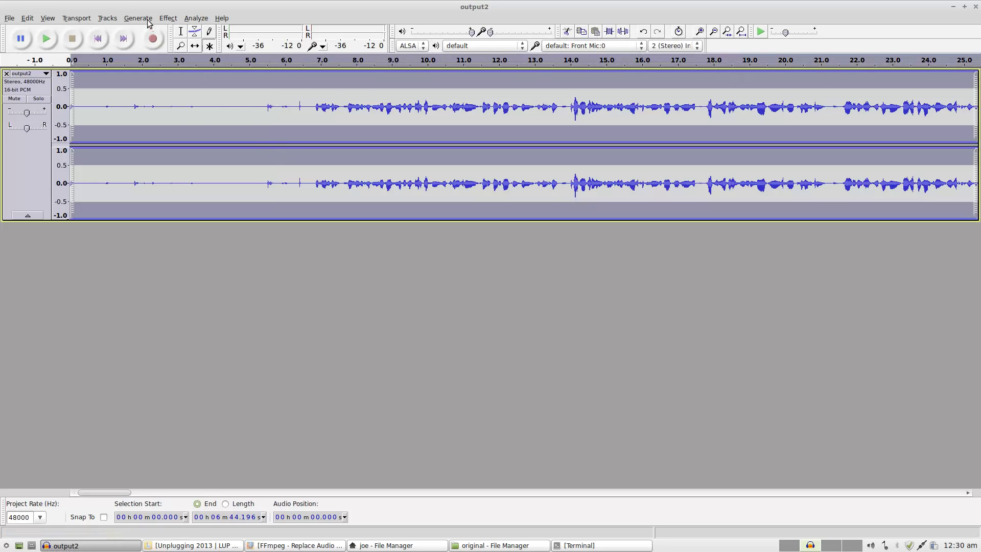
click(168, 18)
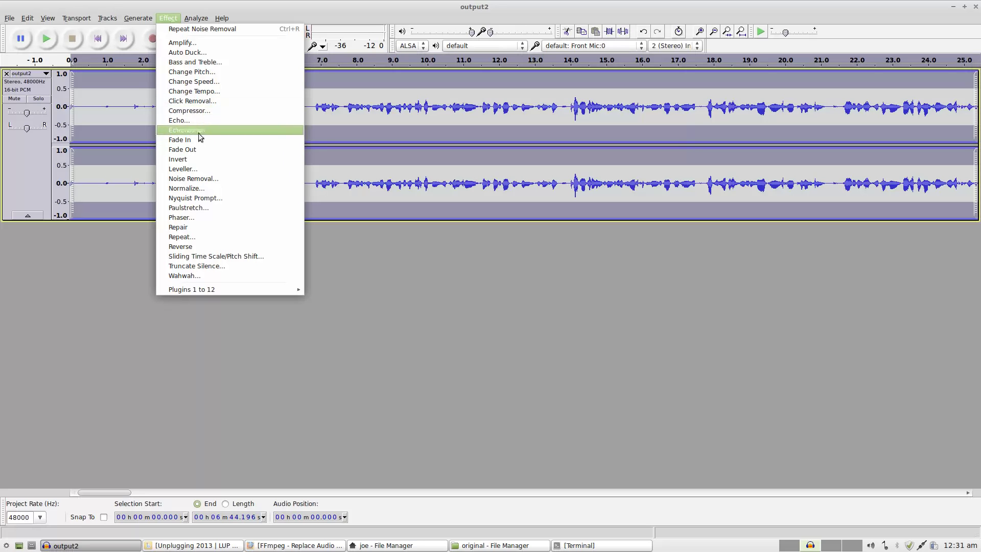
click(198, 178)
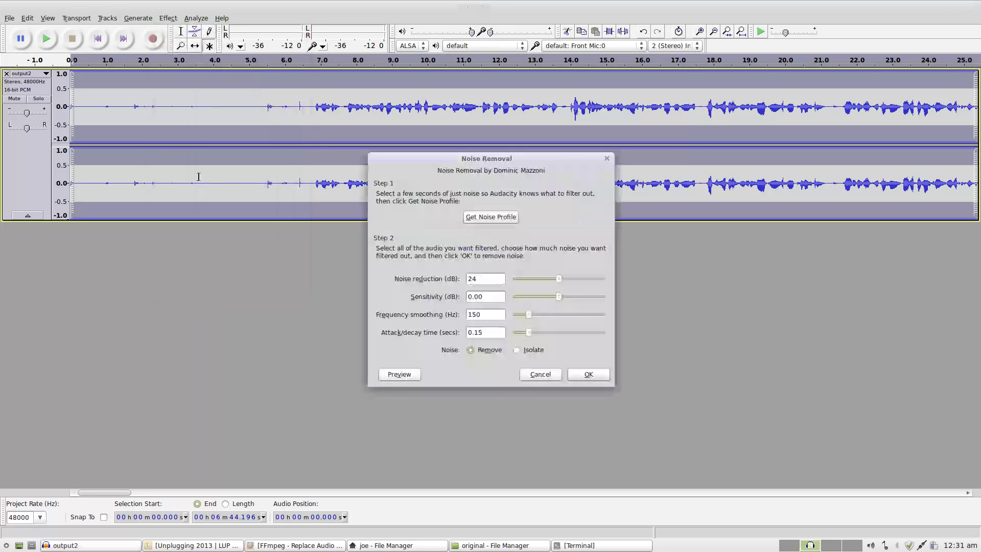
click(584, 376)
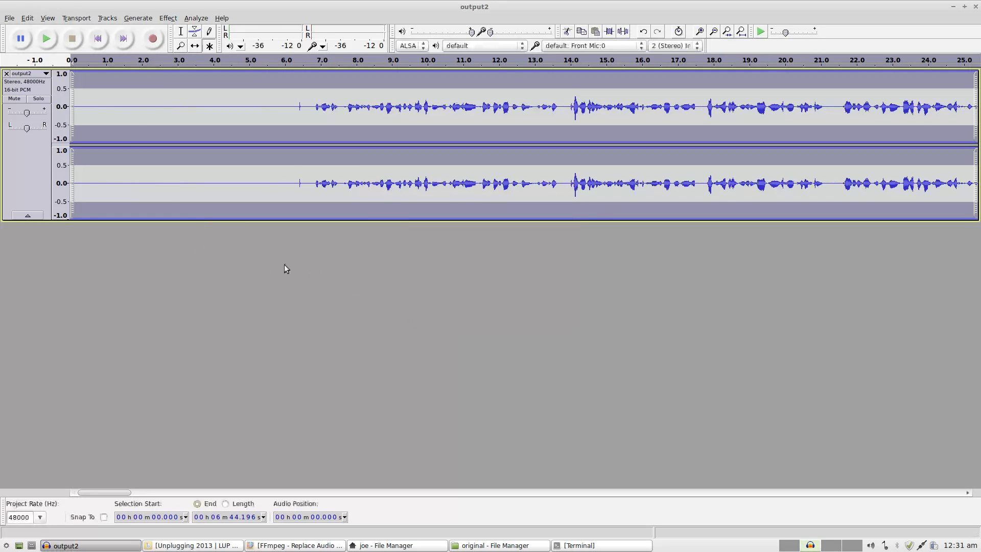
Step: Zoom into the cleaned waveform, then zoom out until the full 6:44 track fits
ctrl+scroll(129, 130, up, 14)
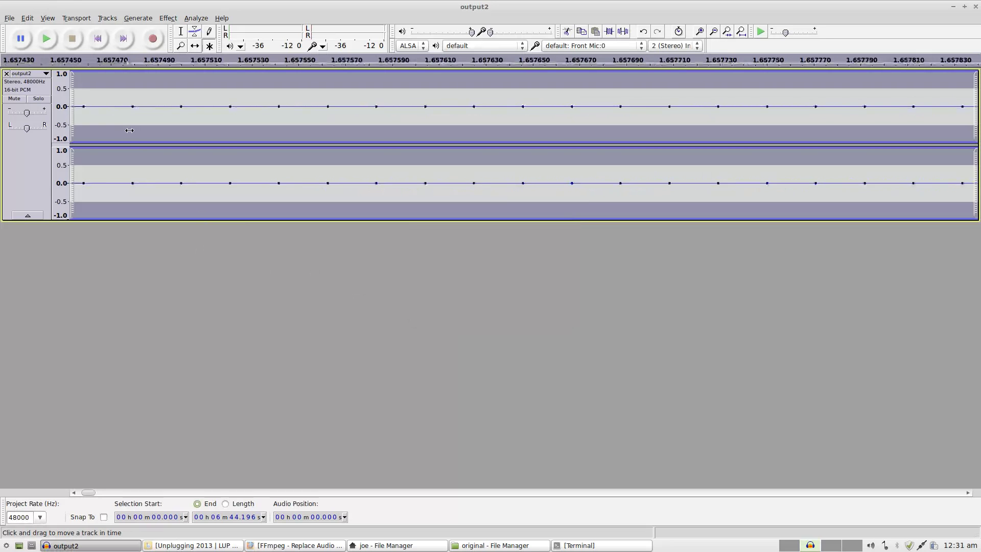
ctrl+scroll(129, 131, up, 2)
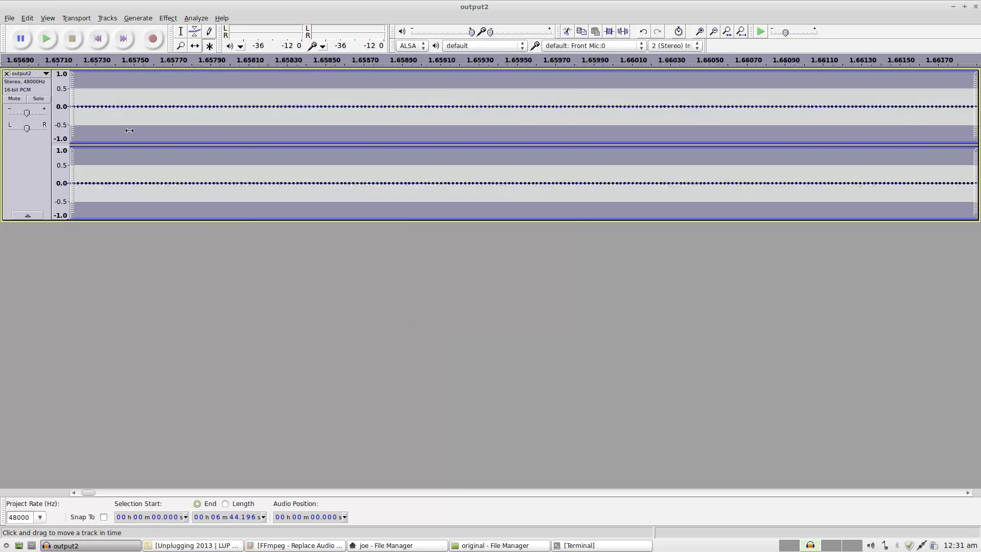
ctrl+scroll(129, 130, down, 8)
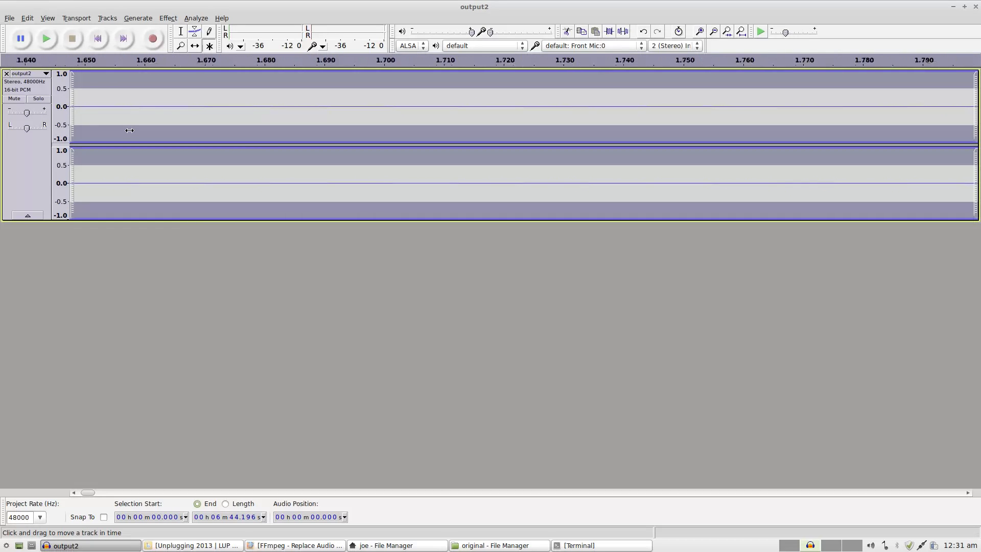
ctrl+scroll(129, 130, up, 8)
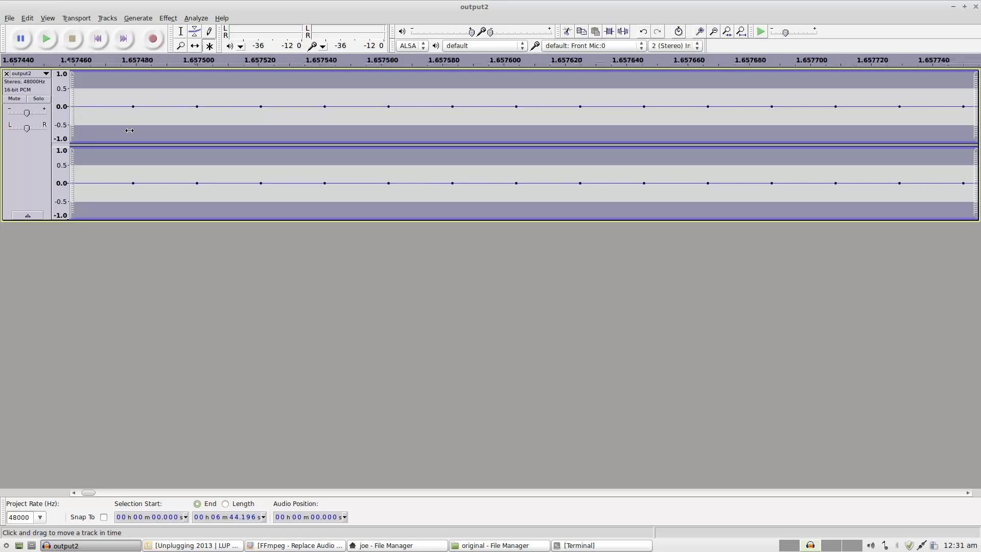
ctrl+scroll(129, 131, down, 16)
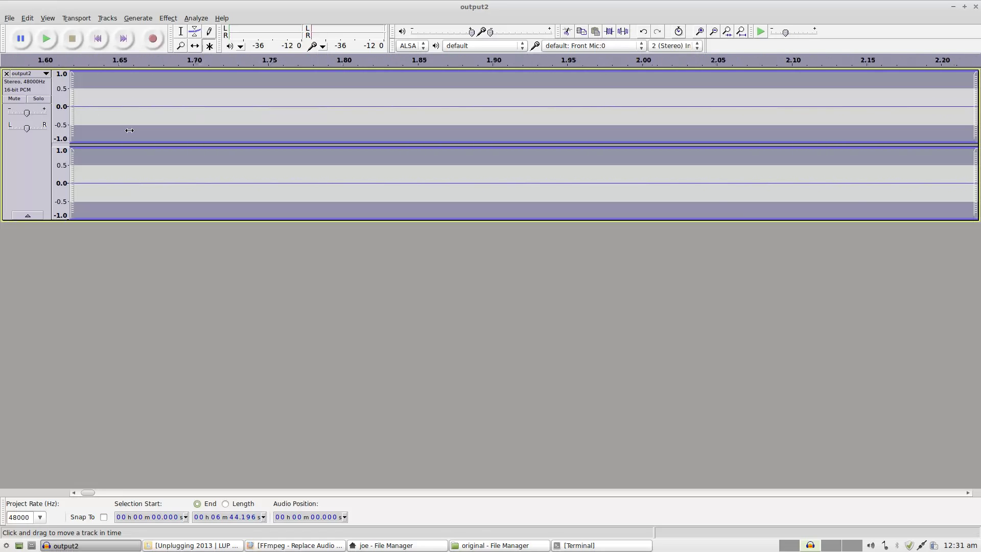
ctrl+scroll(129, 130, up, 9)
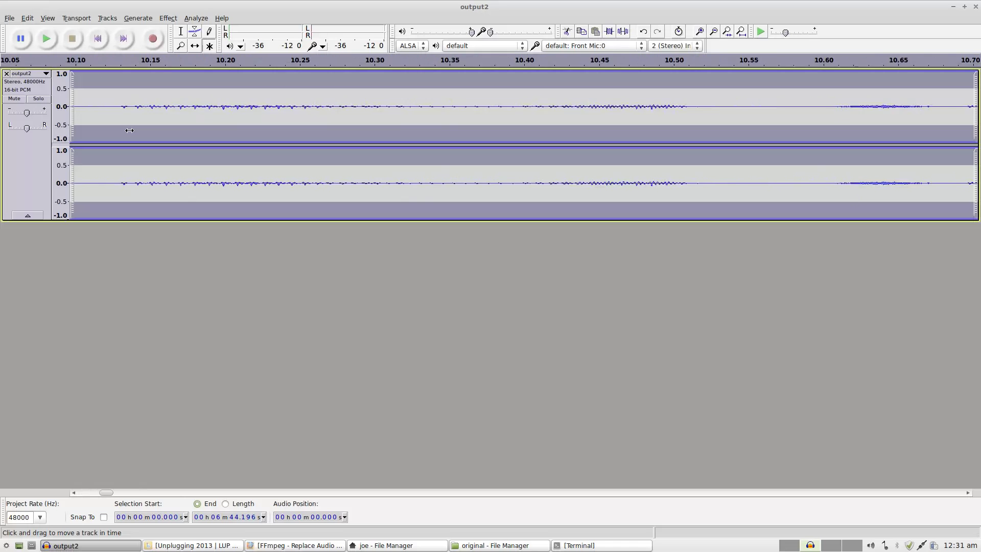
ctrl+scroll(129, 130, down, 9)
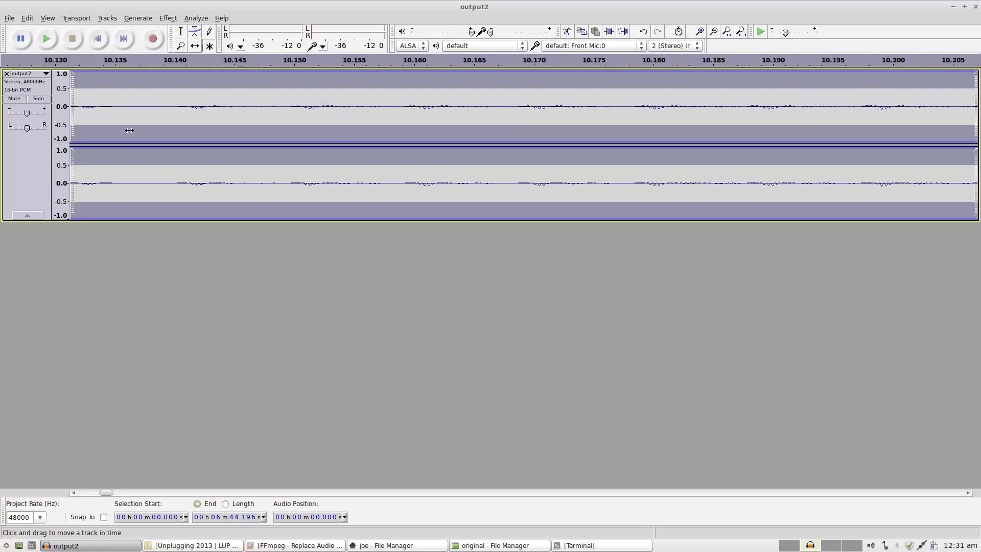
ctrl+scroll(129, 131, down, 6)
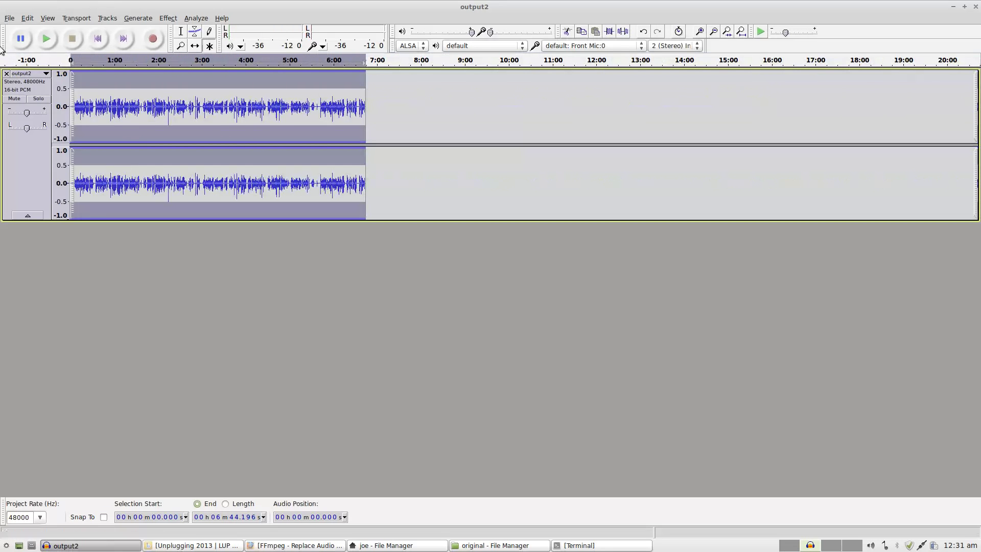
Step: Export the audio as FLAC named output2-flac into Desktop/original, leaving the metadata empty
click(10, 18)
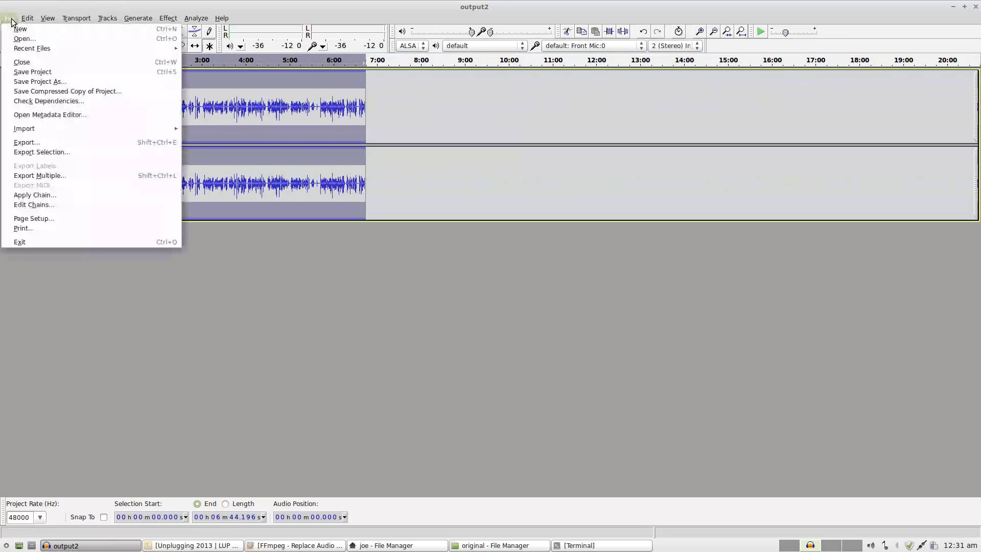
click(23, 143)
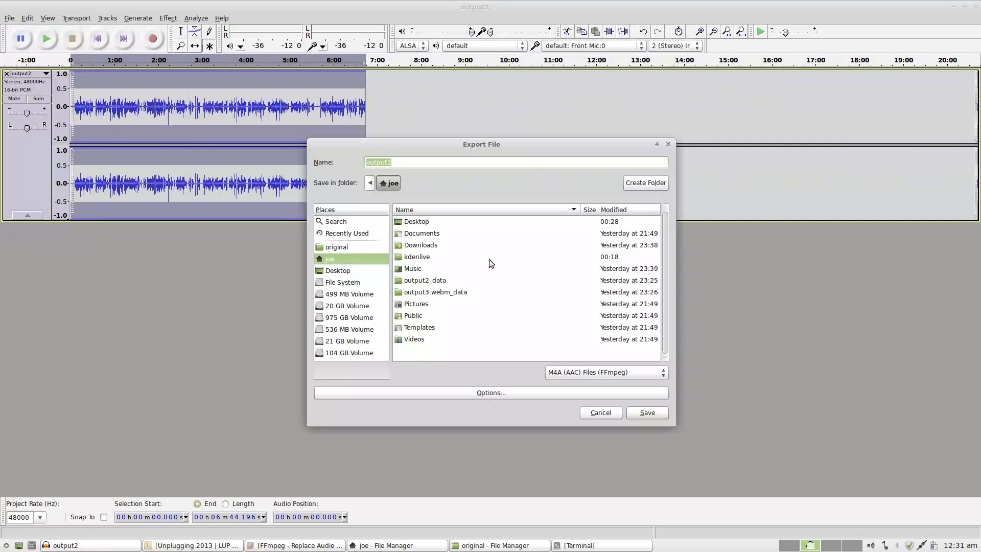
click(587, 372)
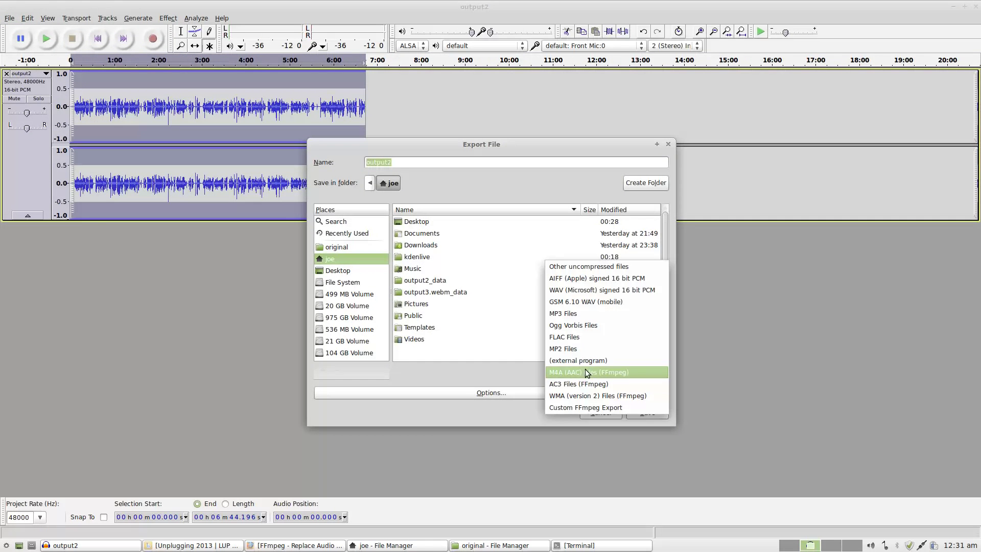
click(587, 338)
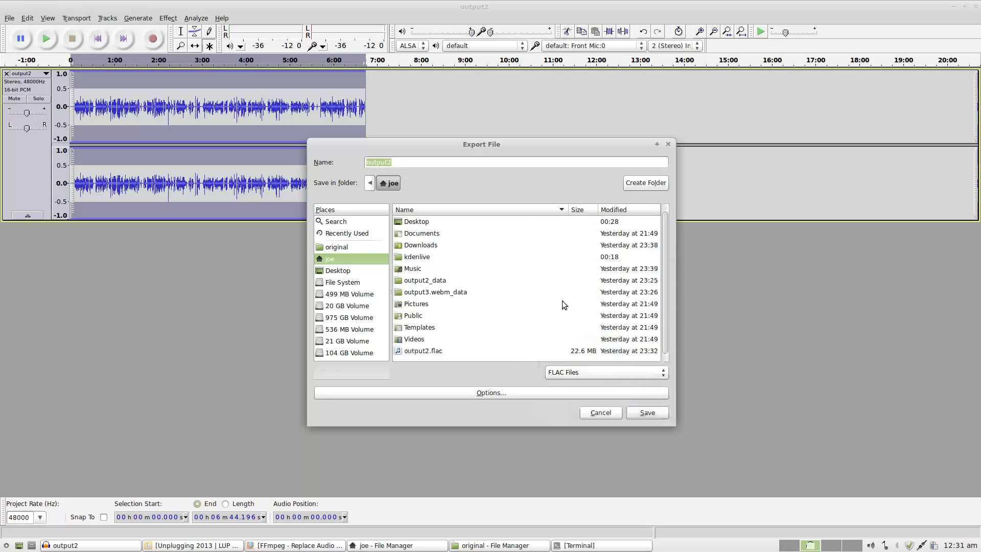
click(433, 162)
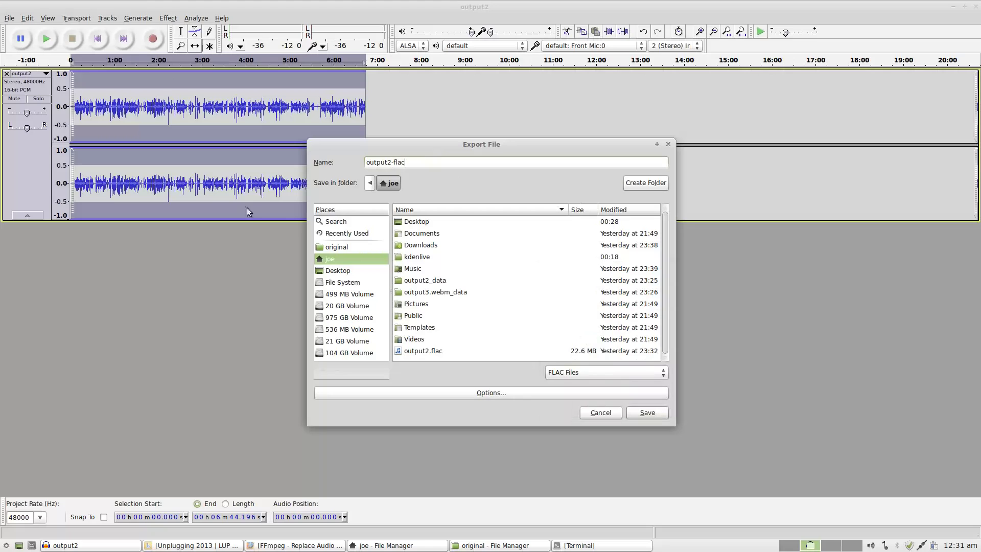
click(343, 249)
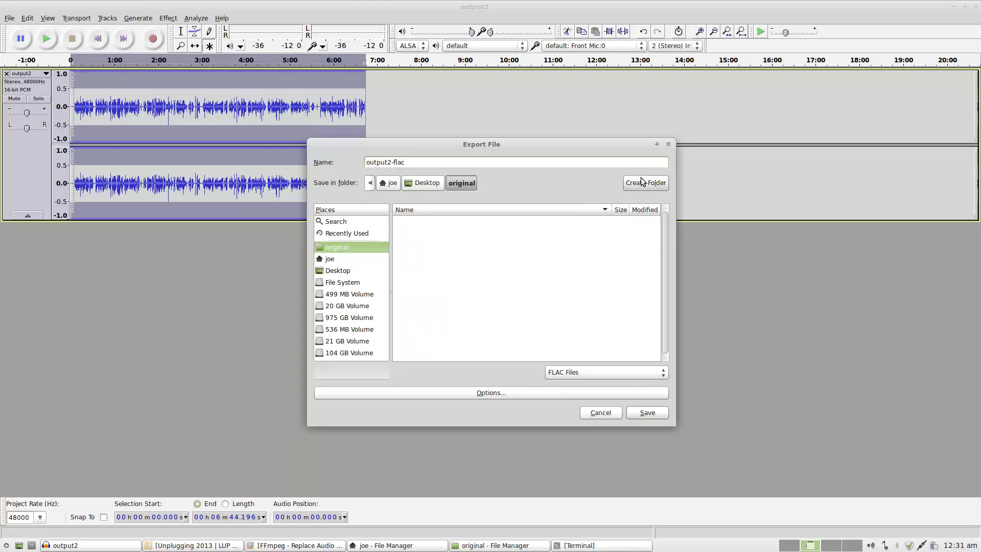
click(633, 412)
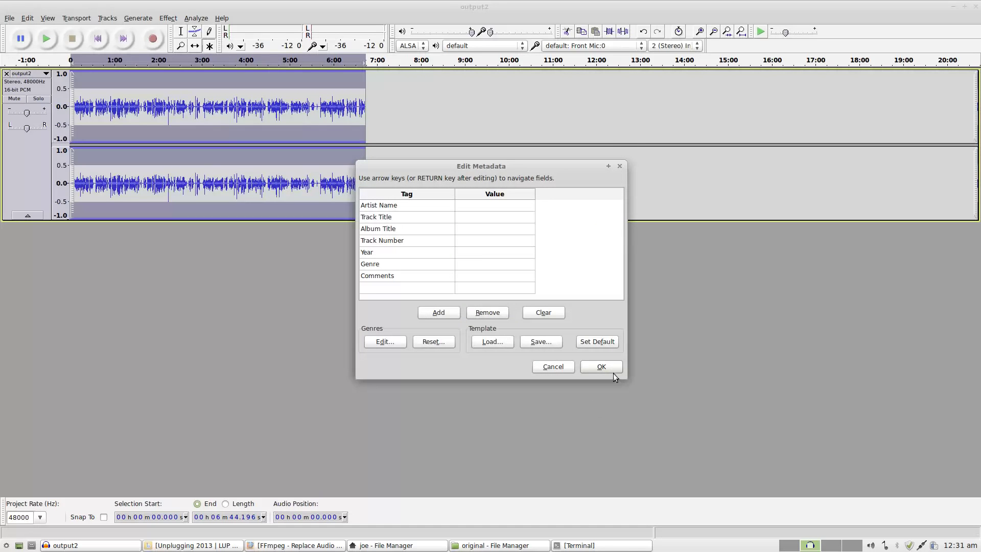
click(612, 372)
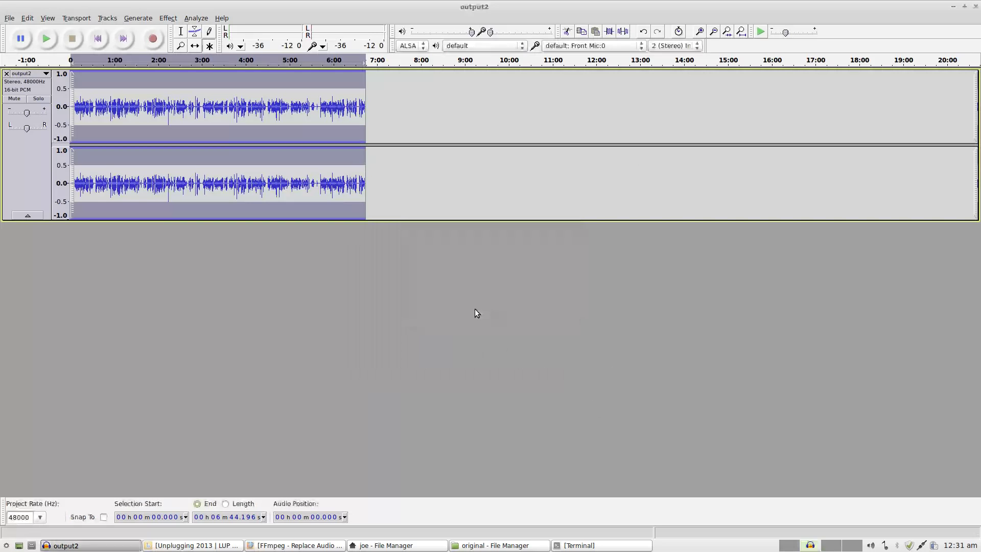
Step: Confirm output2-flac.flac sits beside output2.webm, then bring up the Terminal's second session
click(953, 7)
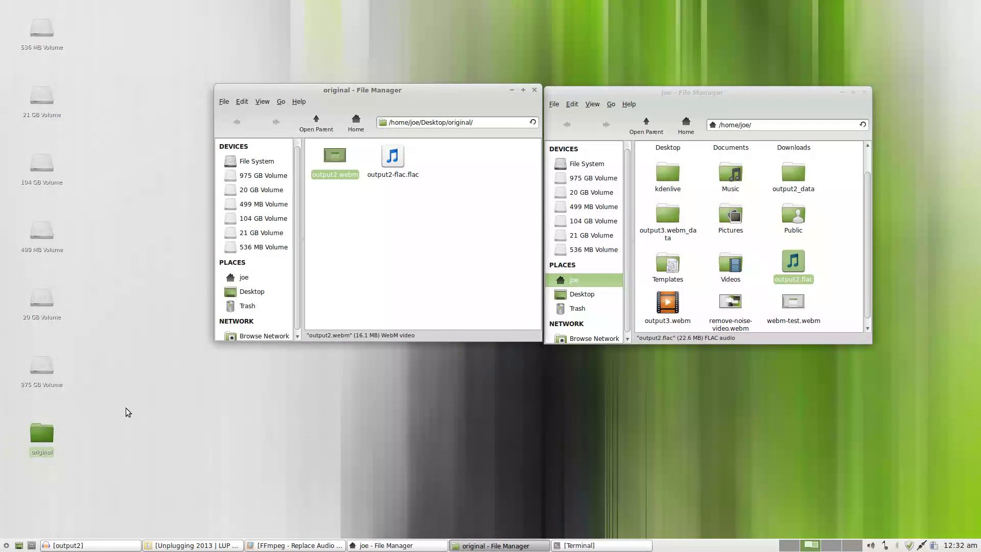
click(391, 270)
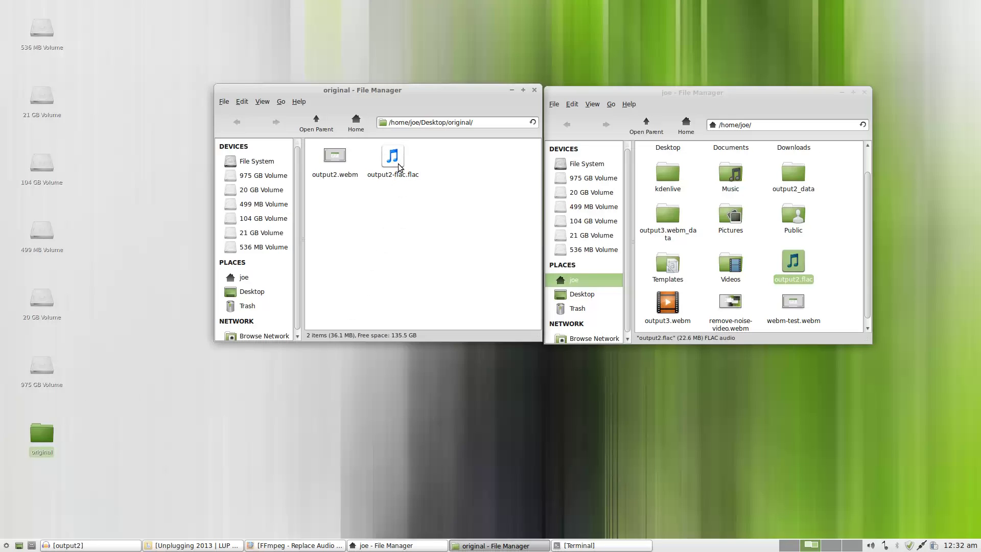
key(alt+Tab)
key(alt+Tab)
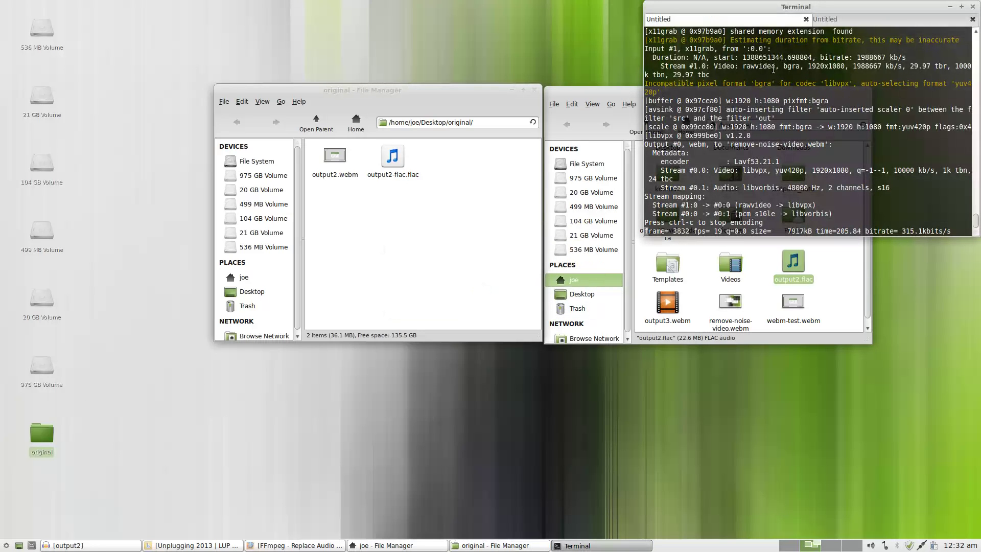
click(828, 20)
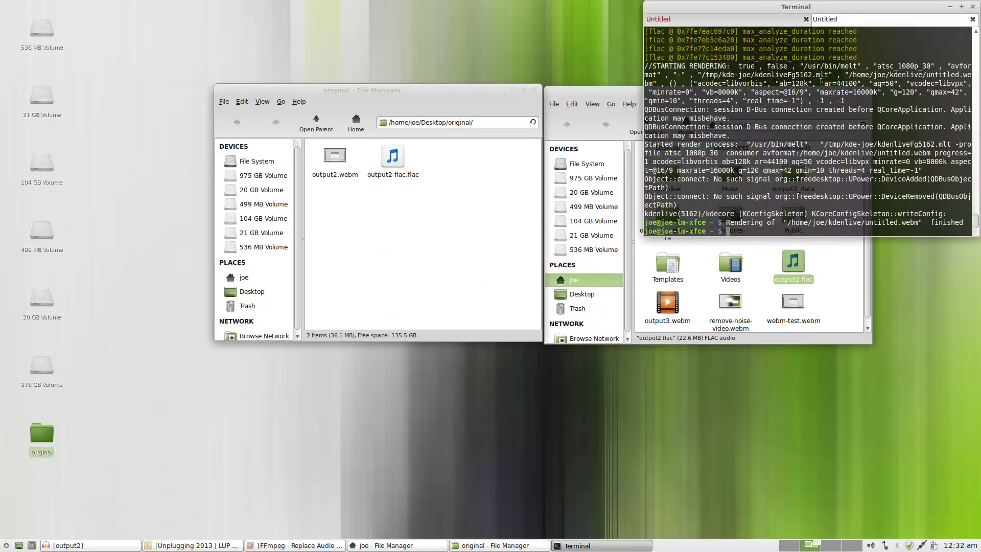
key(alt+Tab)
key(alt+Tab)
key(alt+Tab)
key(alt+Tab)
key(alt+Tab)
key(alt+Tab)
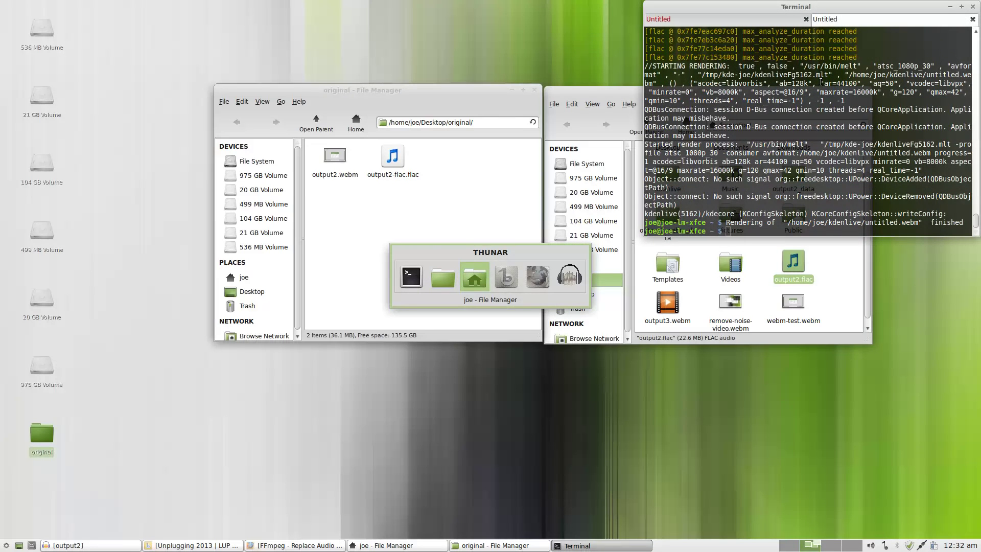
Step: Copy the 'ffmpeg -i audio1.mp3 -i video2.mkv -vcodec copy final.mkv' command from post #2 for the Terminal
key(alt+Tab)
key(alt+Tab)
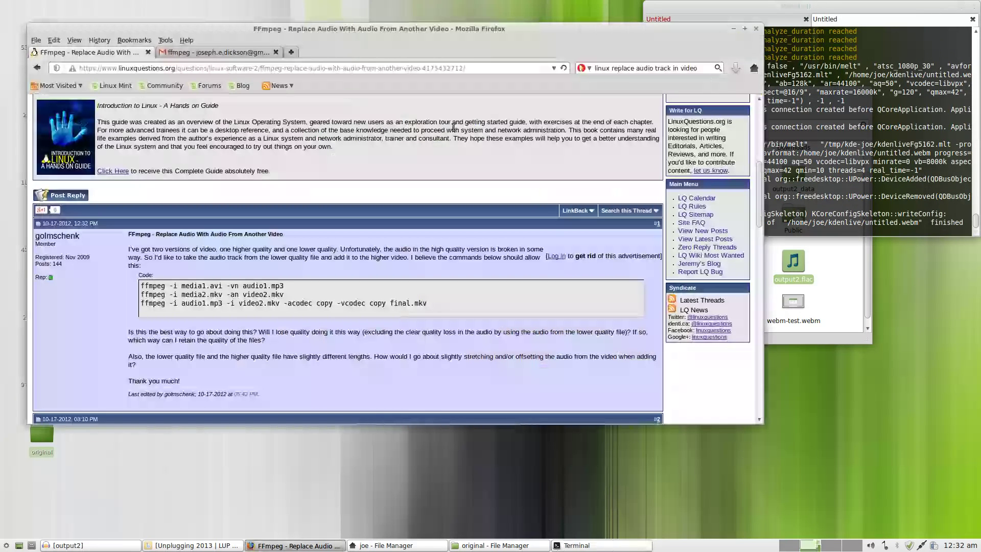
scroll(284, 260, down, 5)
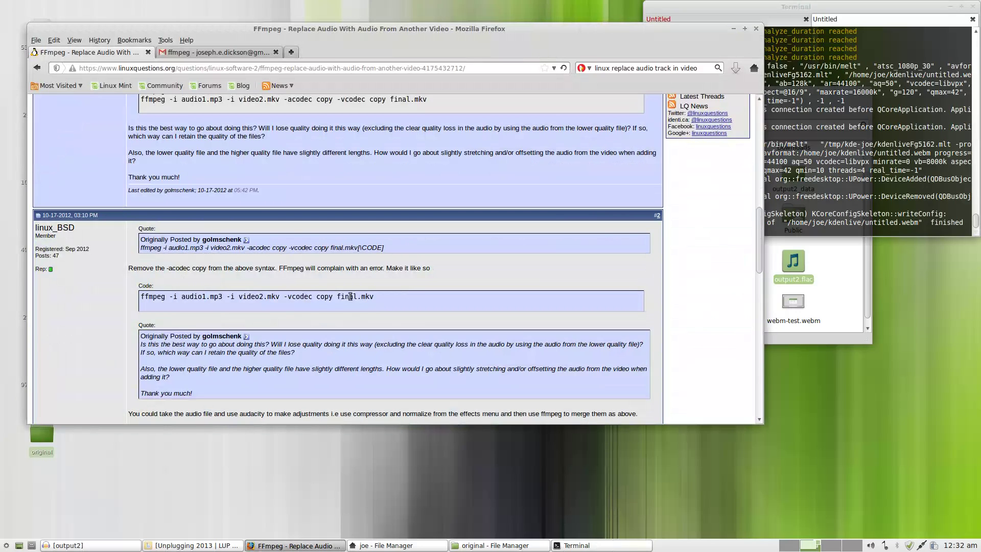
triple_click(375, 296)
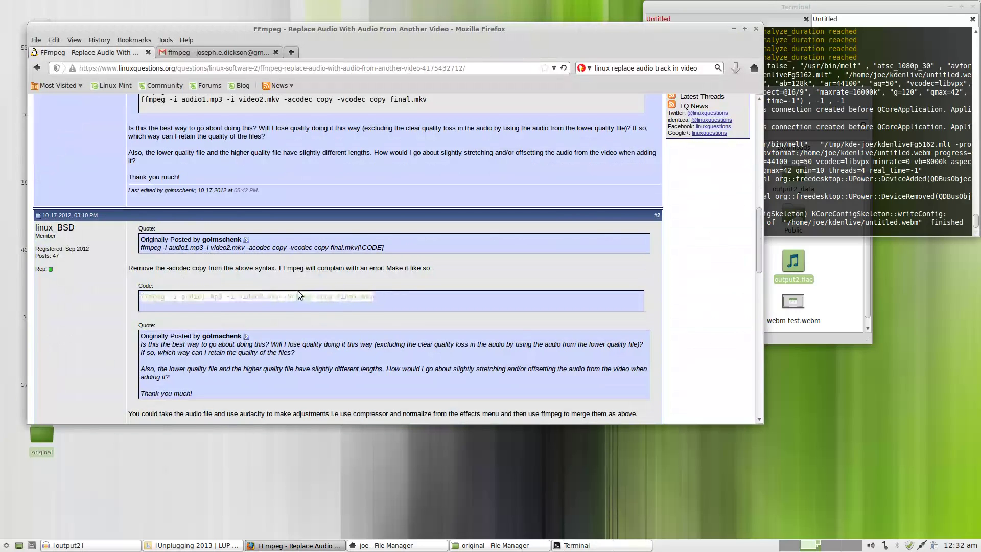
right_click(163, 297)
click(179, 307)
click(793, 207)
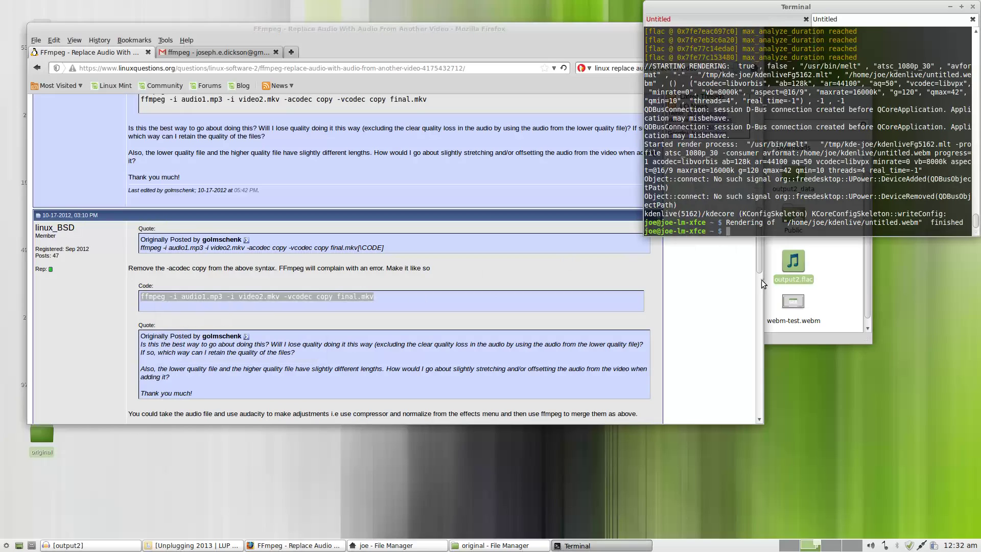
click(578, 44)
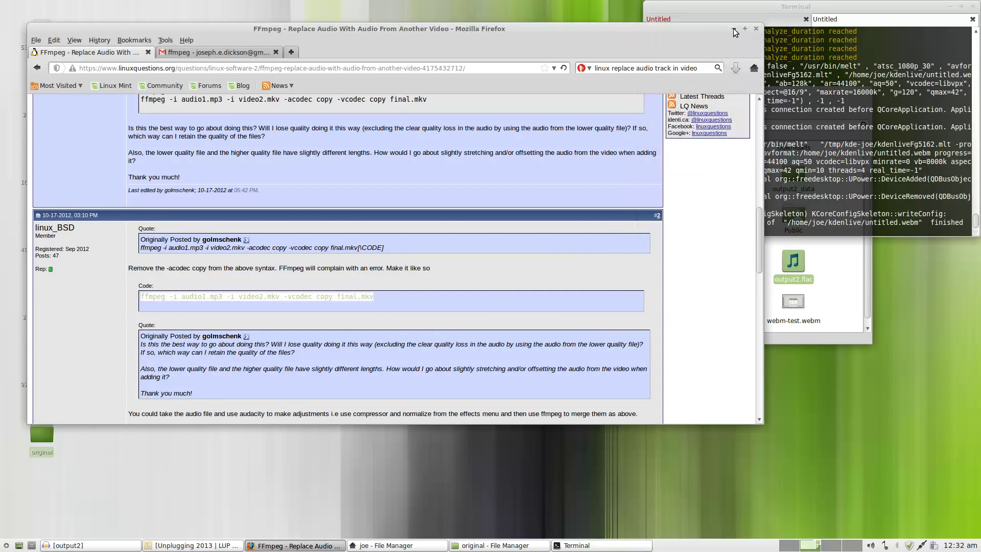
click(802, 189)
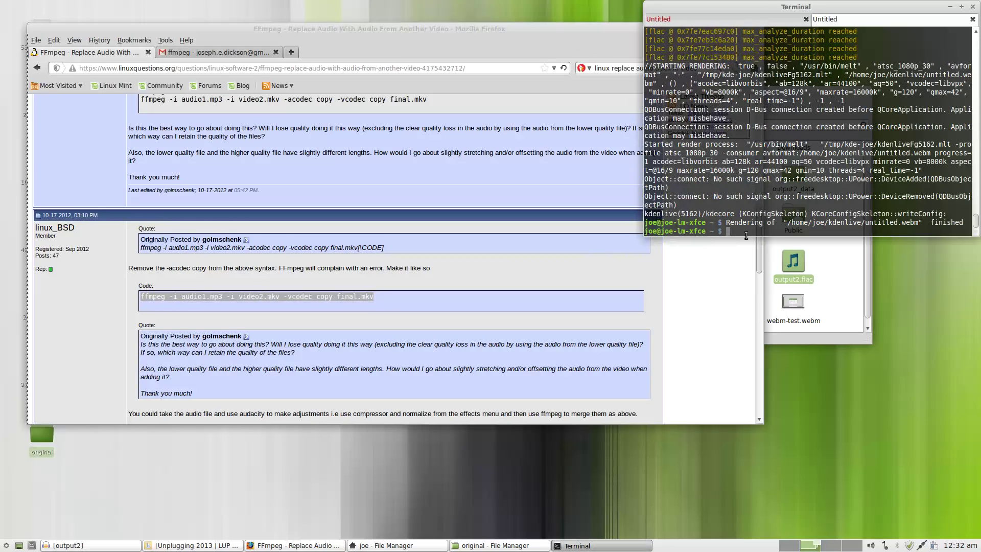
Step: Clear the pasted ffmpeg command, return to the home directory and list its contents
middle_click(745, 236)
key(BackSpace)
key(BackSpace)
key(BackSpace)
key(BackSpace)
key(BackSpace)
key(BackSpace)
key(BackSpace)
key(BackSpace)
key(BackSpace)
key(BackSpace)
key(BackSpace)
key(BackSpace)
key(BackSpace)
key(BackSpace)
key(BackSpace)
key(BackSpace)
key(BackSpace)
key(BackSpace)
key(BackSpace)
key(BackSpace)
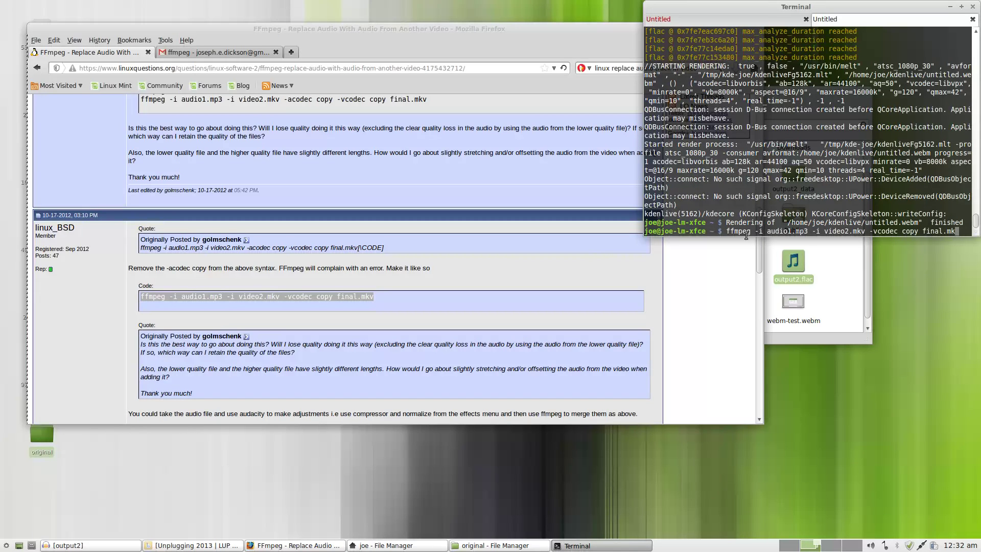
key(BackSpace)
key(BackSpace)
key(BackSpace)
key(BackSpace)
key(BackSpace)
key(BackSpace)
key(BackSpace)
key(BackSpace)
key(BackSpace)
key(BackSpace)
key(BackSpace)
key(BackSpace)
key(BackSpace)
key(BackSpace)
key(BackSpace)
key(BackSpace)
key(BackSpace)
key(BackSpace)
key(BackSpace)
key(BackSpace)
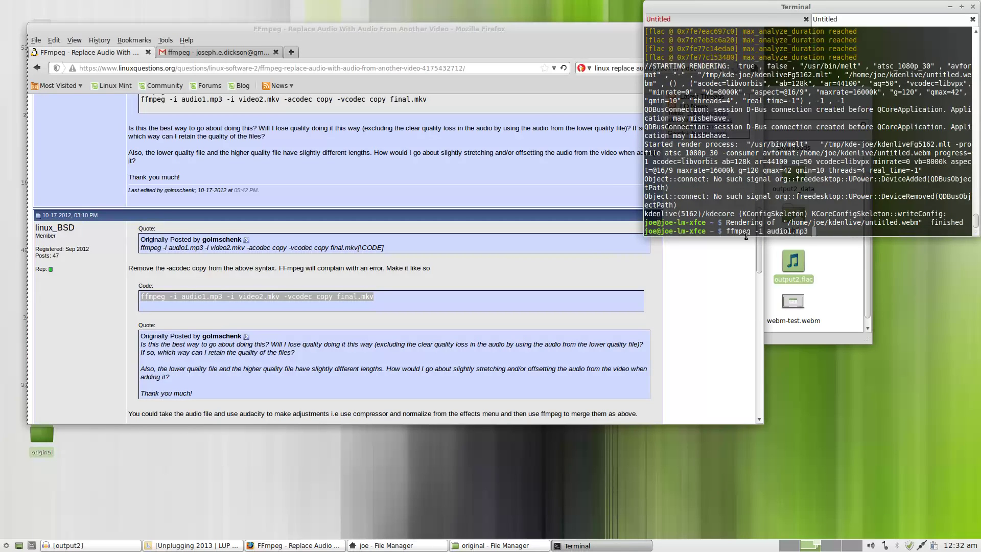
text(cd \)
key(BackSpace)
text(~/)
key(Return)
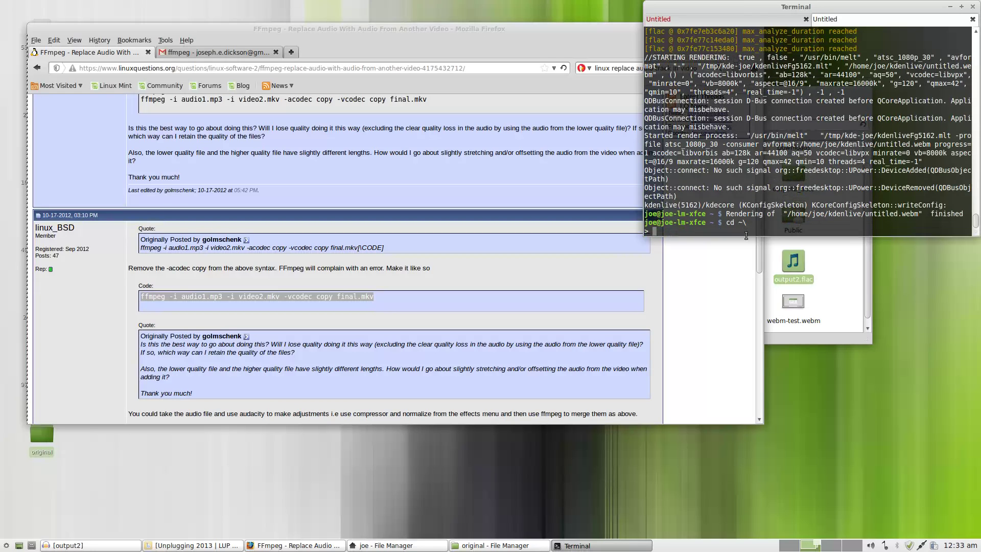
key(ctrl+c)
text(ls)
key(Return)
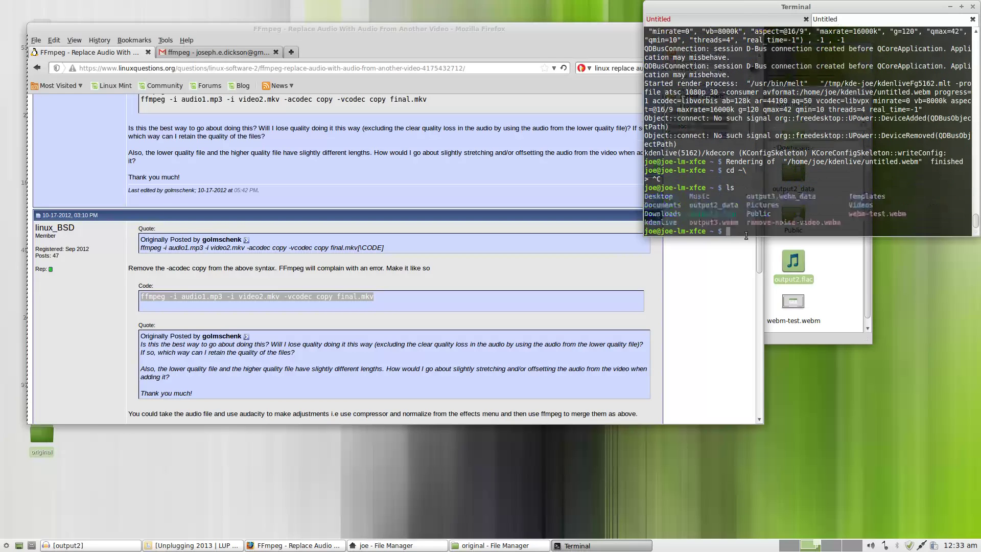
Step: Move into the Desktop folder after fixing mistyped /Desktop paths, and list it
text(cd /Desktop)
key(Return)
text(ls)
key(Return)
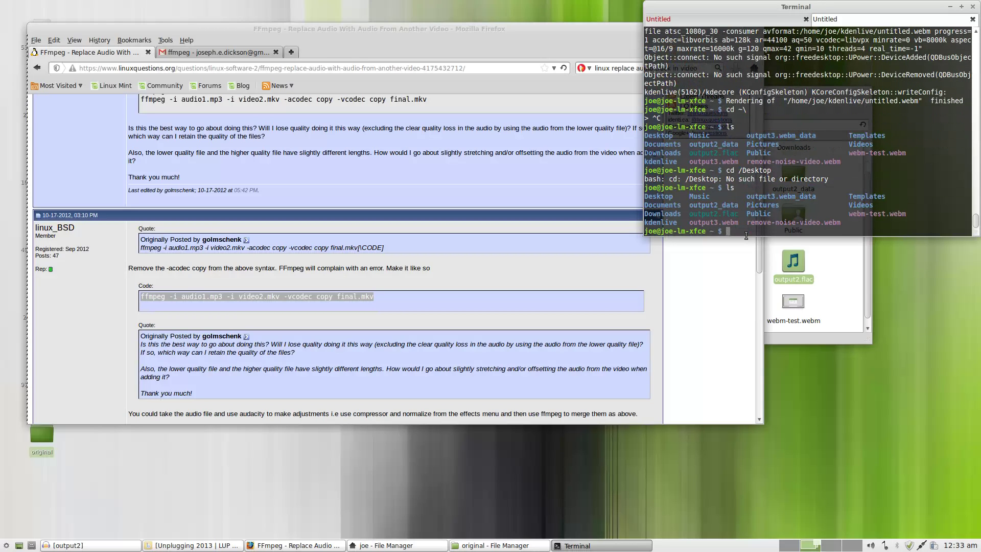
text(cd /desktop)
key(BackSpace)
key(BackSpace)
key(BackSpace)
key(BackSpace)
key(BackSpace)
key(BackSpace)
key(BackSpace)
text(Desktop)
key(Return)
text(cd Desktop)
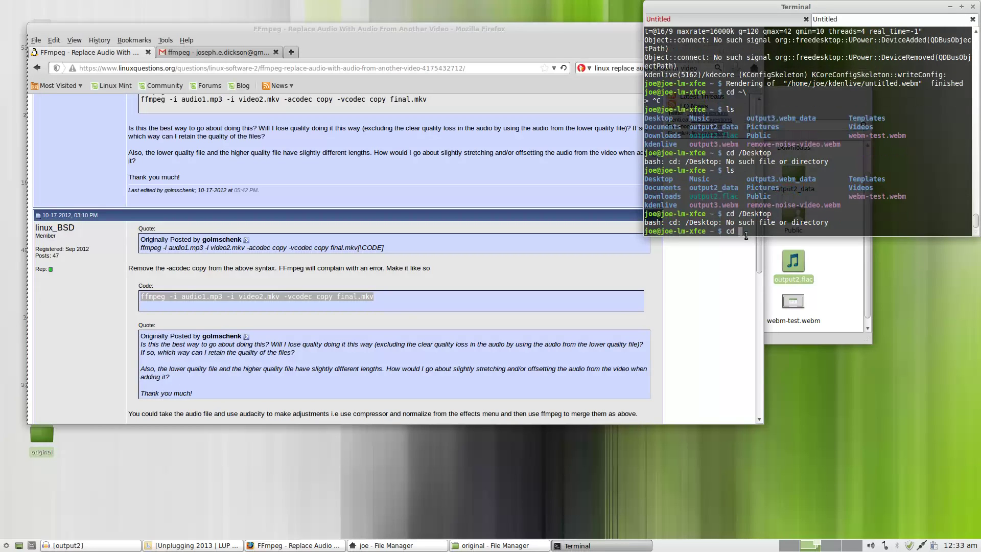
key(Return)
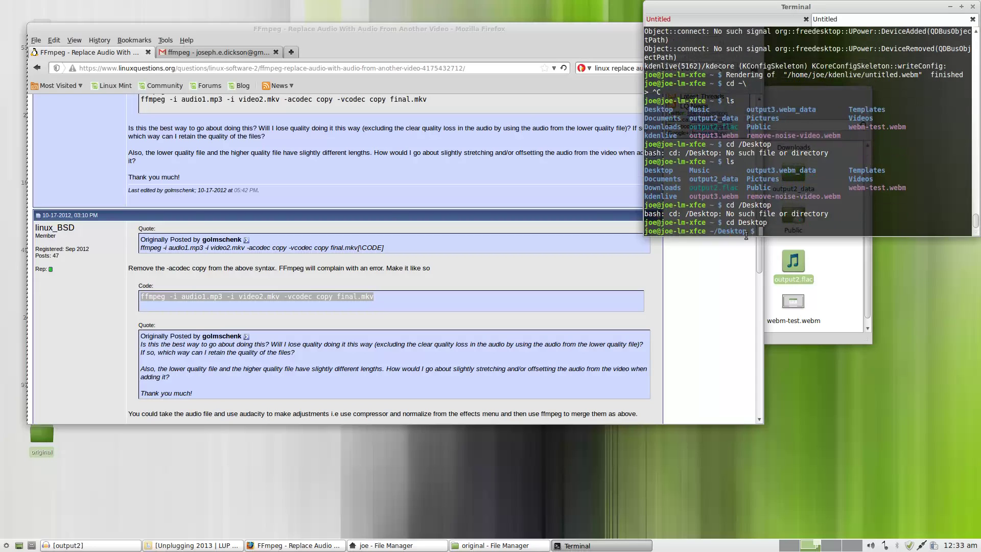
text(ls)
key(Return)
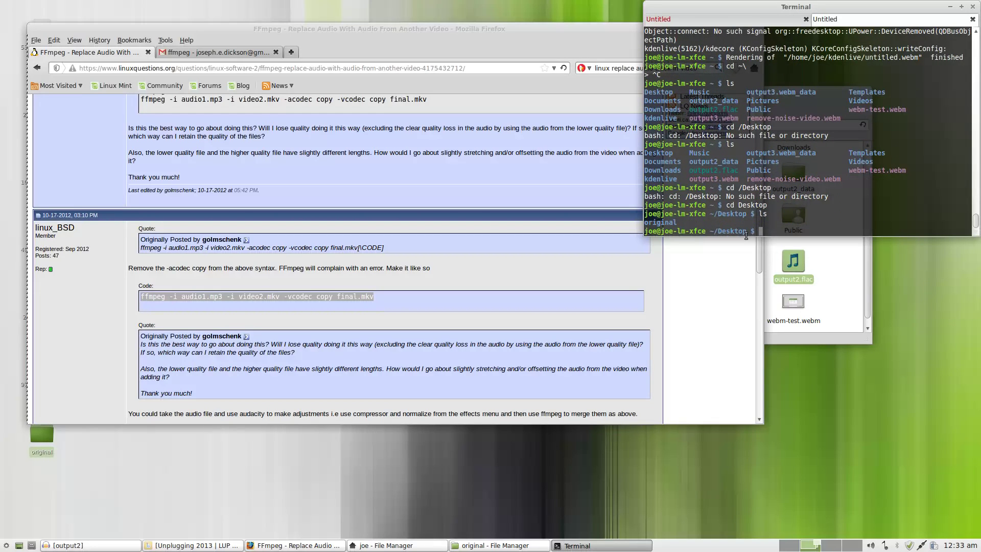
Step: Enter the original folder with Tab completion and list output2-flac.flac and output2.webm
text(cd /o)
key(Tab)
key(BackSpace)
key(BackSpace)
key(BackSpace)
text(orig)
key(BackSpace)
key(BackSpace)
key(BackSpace)
key(BackSpace)
key(BackSpace)
text(orig)
key(Tab)
key(Return)
text(ls)
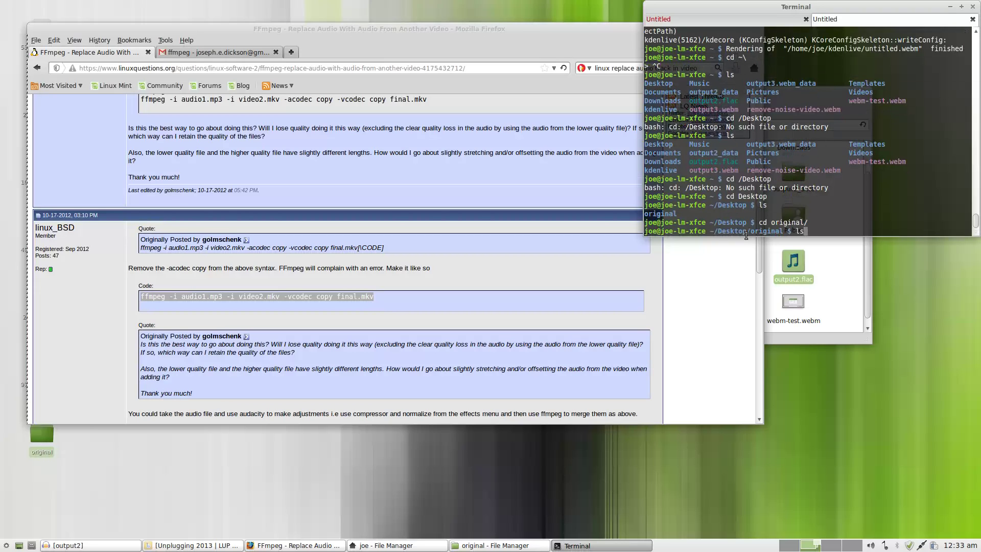
key(Return)
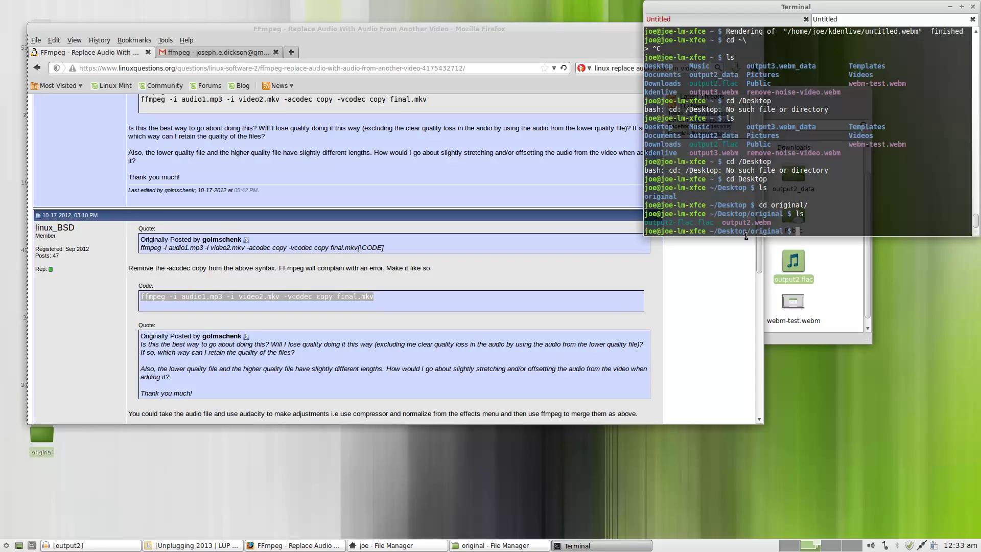
Step: Paste the forum's ffmpeg example into Terminal and change ffmpeg to avconv
click(154, 305)
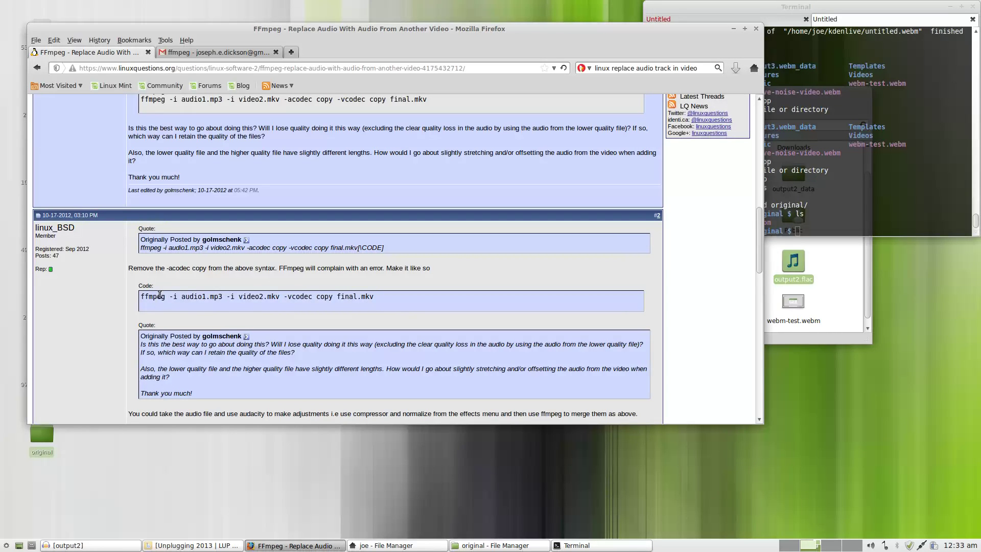
drag(159, 294, 413, 303)
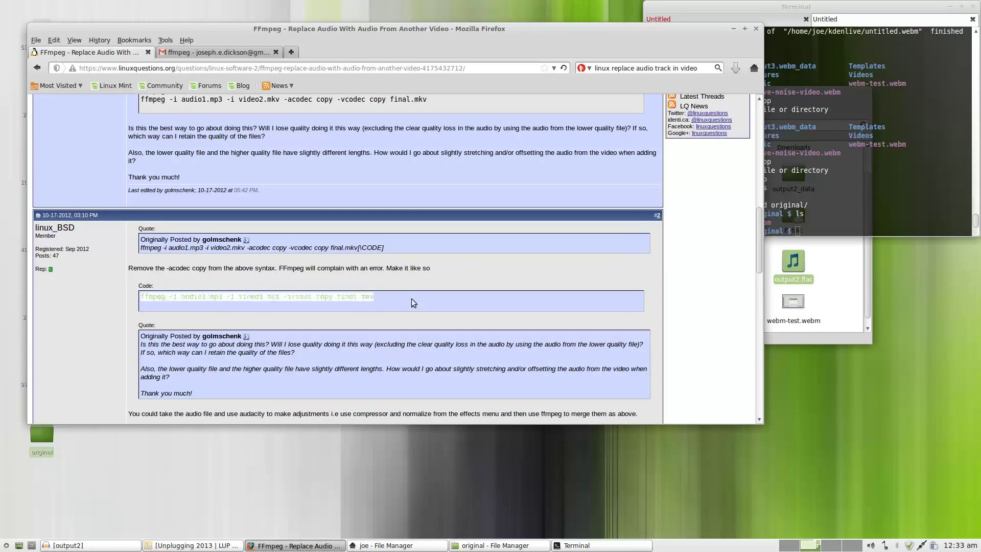
click(822, 215)
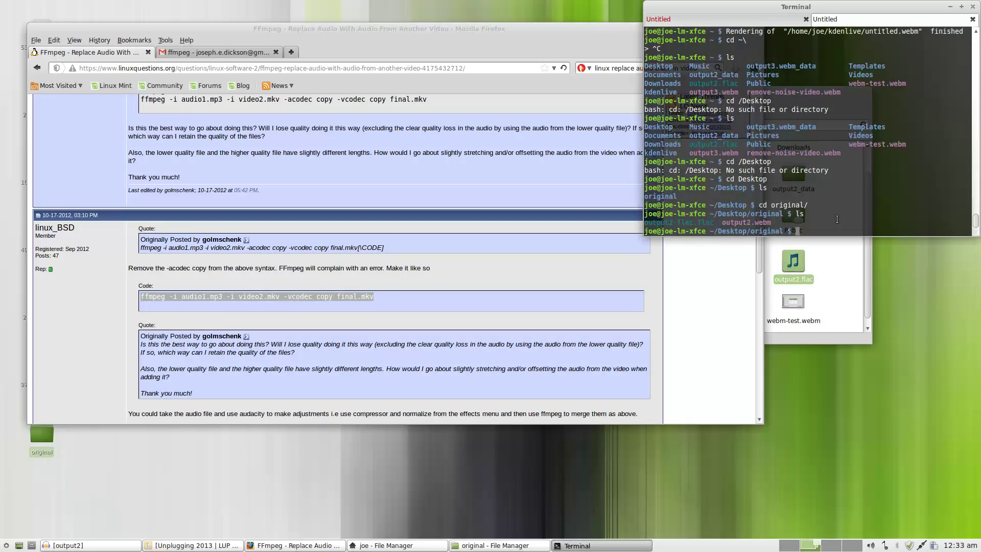
middle_click(837, 219)
key(Left)
key(Left)
key(Left)
key(Left)
key(Left)
key(Left)
key(Left)
key(Left)
key(Left)
key(Left)
key(Left)
key(Left)
key(Left)
key(Left)
key(Left)
key(Left)
key(Left)
key(Left)
key(Left)
key(Left)
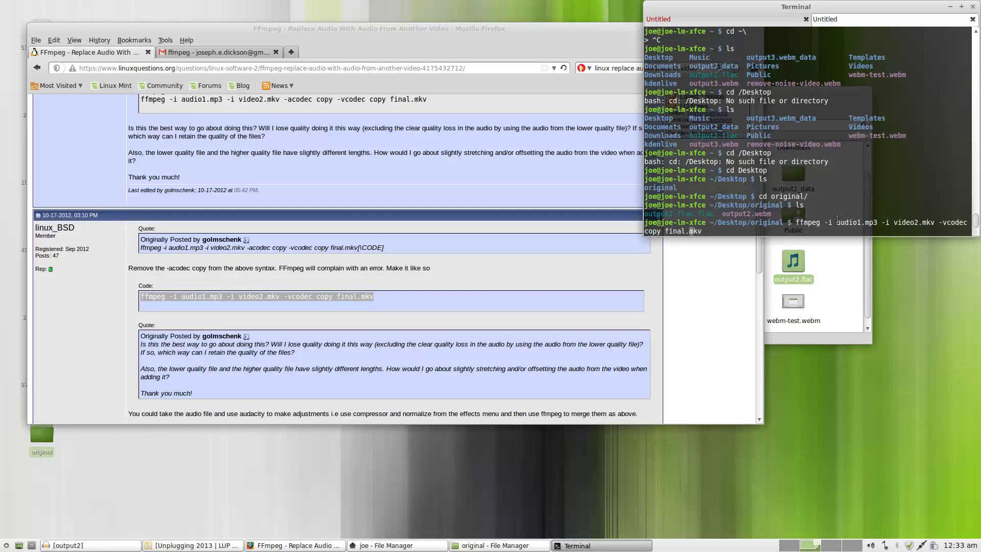
key(Left)
key(Left)
key(Left)
key(Left)
key(Left)
key(Left)
key(Left)
key(Left)
key(Left)
key(Left)
key(Left)
key(Left)
key(Left)
key(Left)
key(Left)
key(Left)
key(Left)
key(Left)
key(Left)
key(Left)
key(Delete)
key(Delete)
key(Delete)
key(Delete)
key(Delete)
key(Delete)
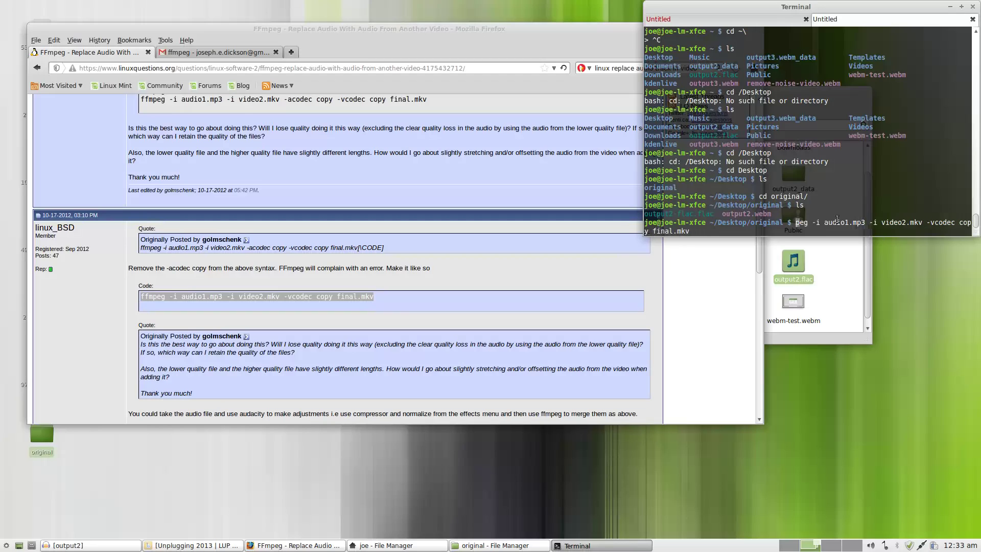
text(a)
text(vconf)
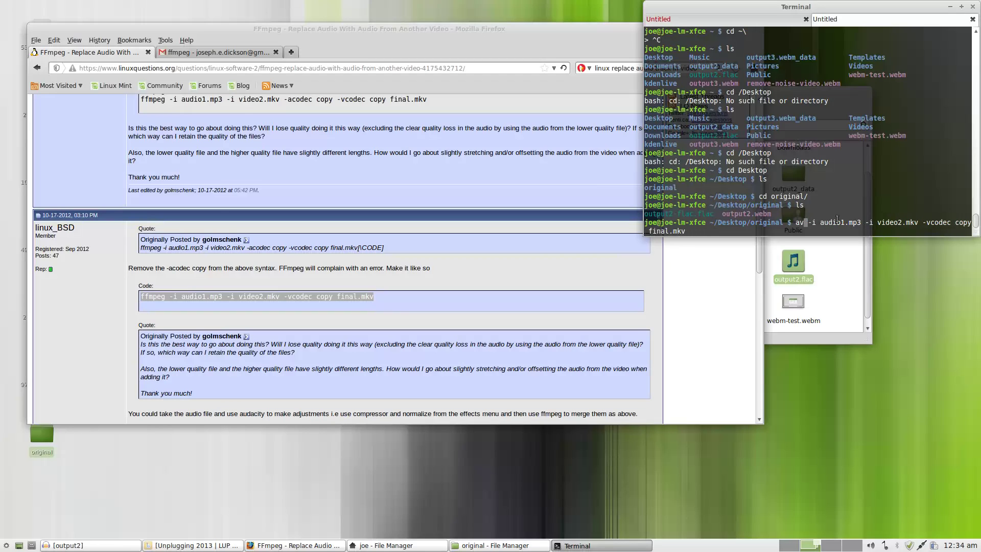
Step: Replace the audio1.mp3 input with output2-flac.flac
key(Right)
key(Right)
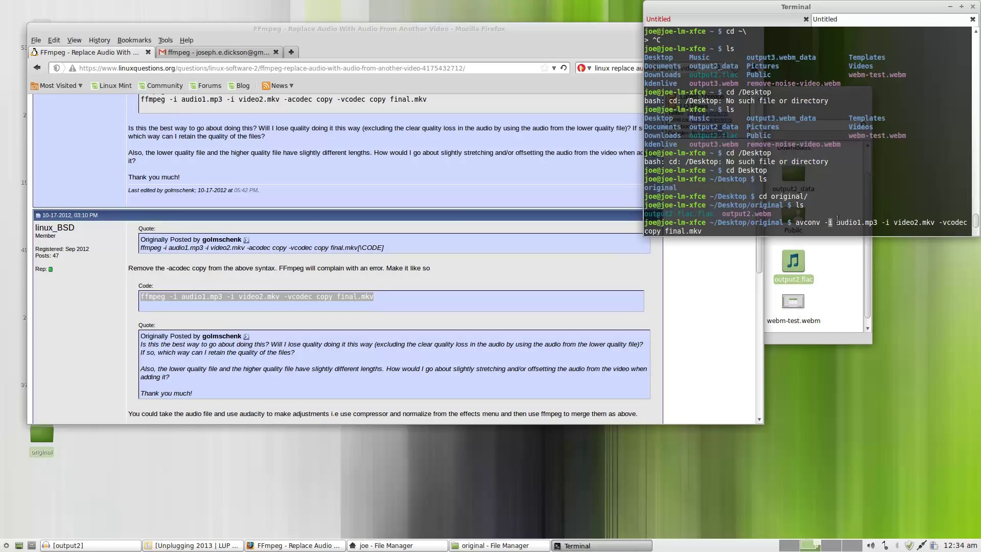
key(Right)
key(Right)
key(Right)
key(Right)
key(Right)
key(Right)
key(Right)
key(Right)
key(Right)
key(Right)
key(Left)
key(Left)
key(Left)
key(Left)
key(Left)
key(Left)
key(Left)
key(Left)
key(Right)
key(Left)
key(Delete)
key(Delete)
key(Delete)
key(Delete)
key(Delete)
key(Delete)
key(Delete)
key(Delete)
key(Delete)
key(Delete)
key(Delete)
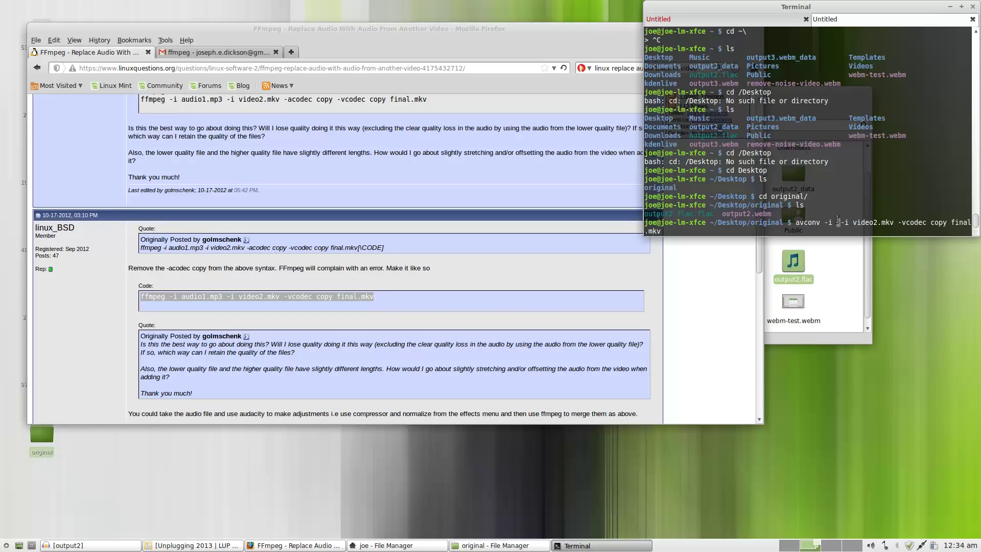
text(output)
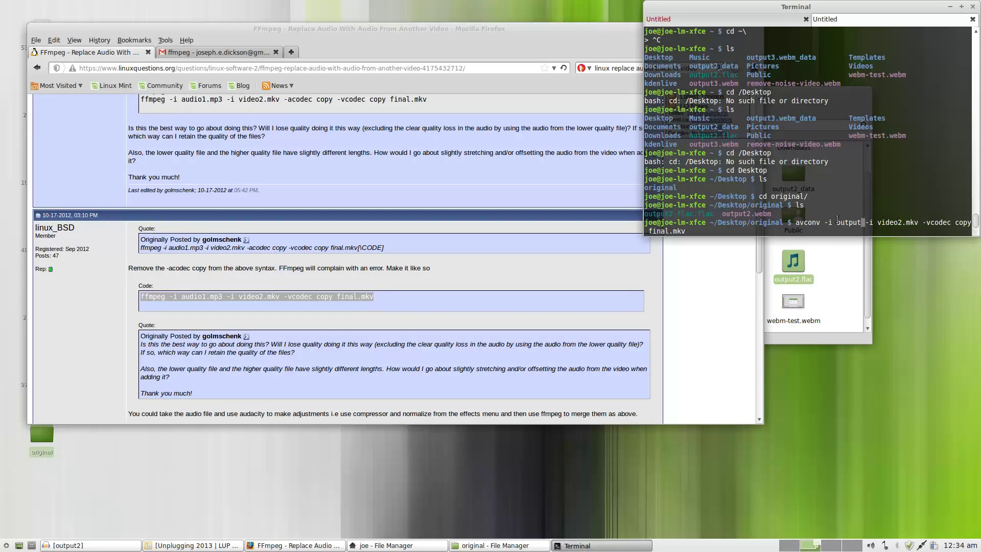
text(2.)
text(flac)
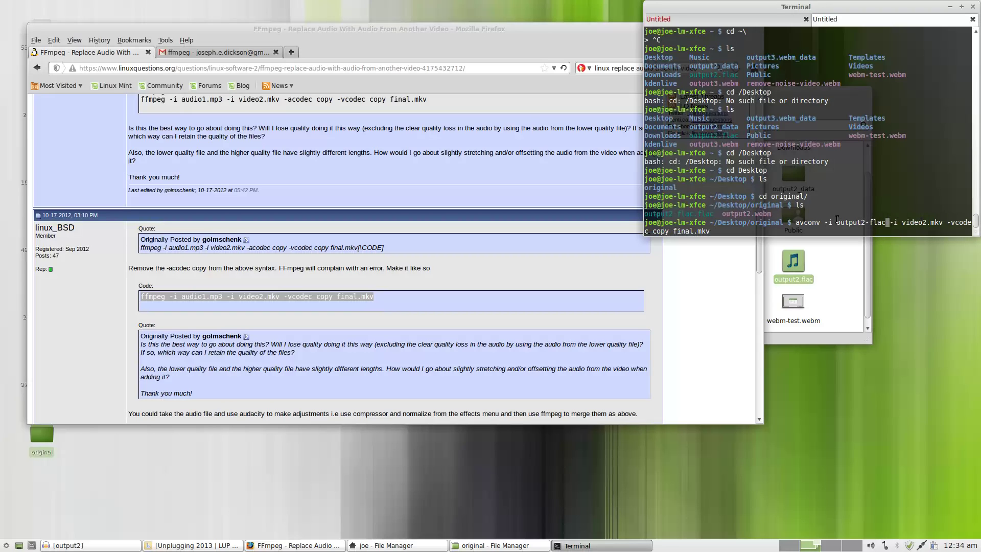
text(.flac)
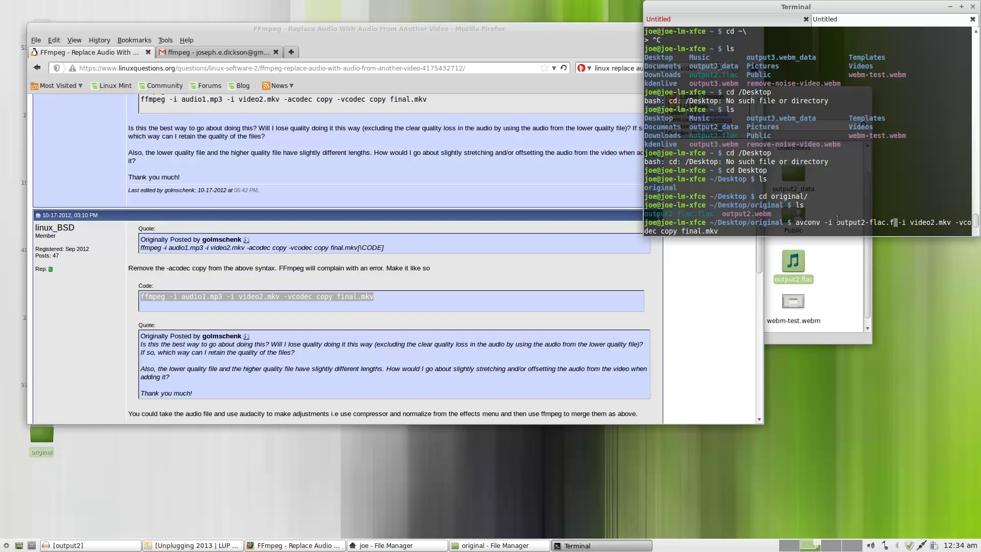
Step: Make output2.webm the video input and final-video-new-clean-audio.webm the output
key(Right)
key(Right)
key(Right)
key(Right)
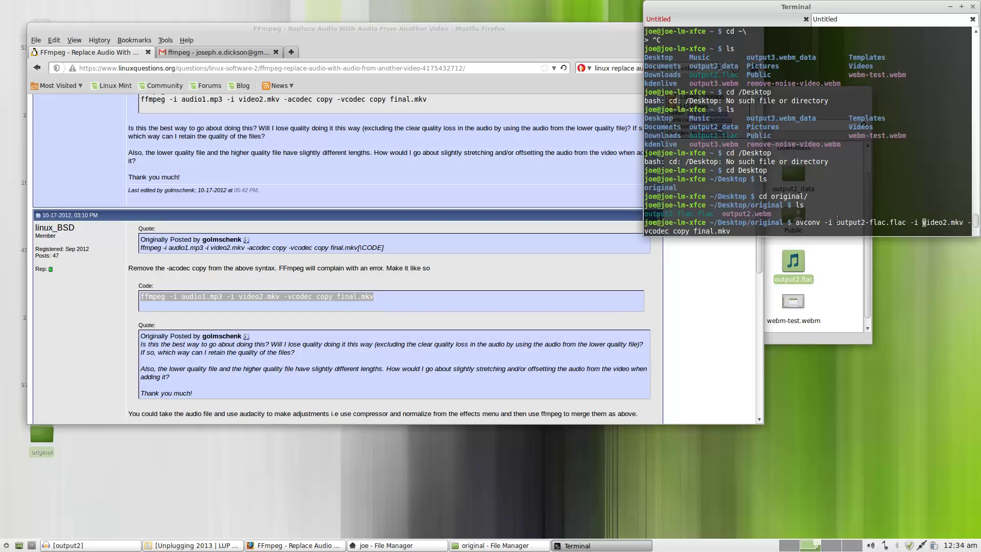
key(Delete)
key(Delete)
key(Delete)
key(Delete)
key(Delete)
key(Delete)
key(Delete)
key(Delete)
key(Delete)
key(Delete)
key(Delete)
text(output)
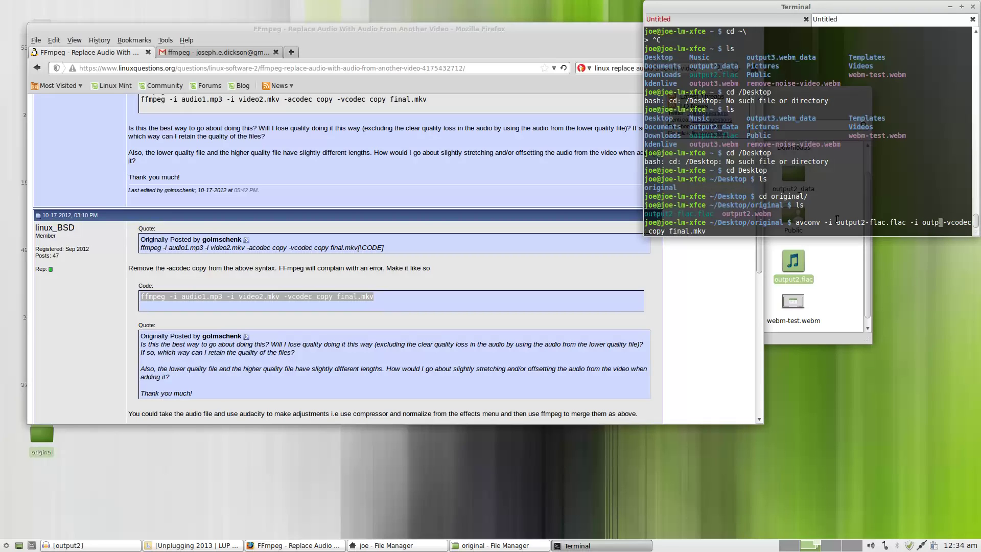
text(2.webm)
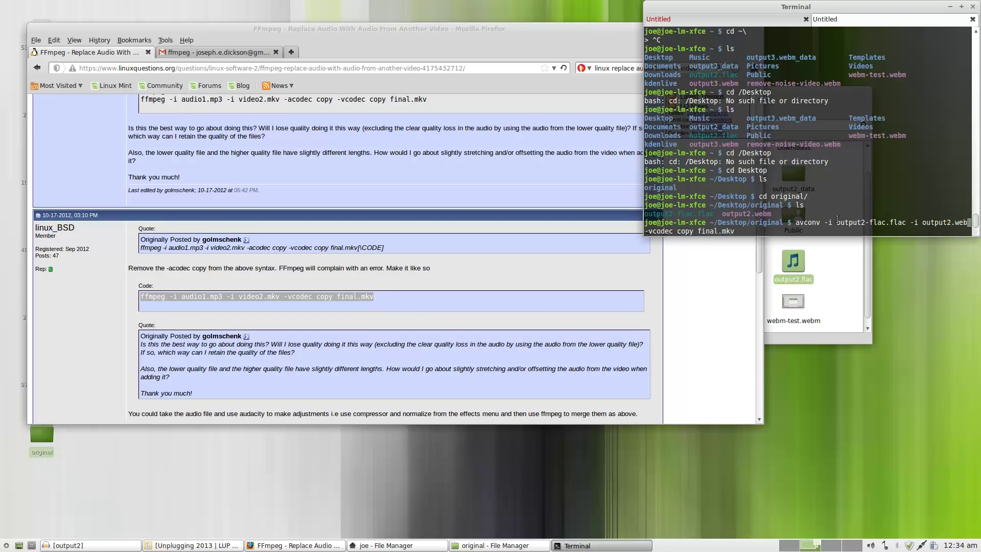
key(Right)
key(Right)
key(Right)
key(Right)
key(Right)
key(Right)
key(Right)
key(Right)
key(Right)
key(Right)
key(Right)
key(Right)
key(Right)
key(Delete)
key(Delete)
key(Delete)
key(Delete)
key(Delete)
key(Delete)
key(Delete)
key(Delete)
key(Delete)
text(final-video-)
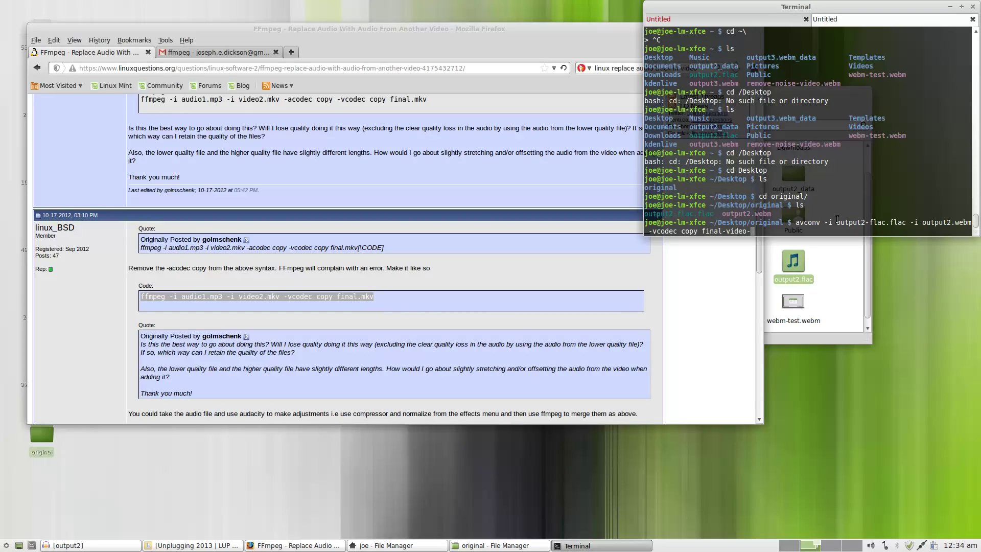
text(new-clean -audio.webm)
Step: Run the avconv command to write final-video-new-clean-audio.webm
key(Return)
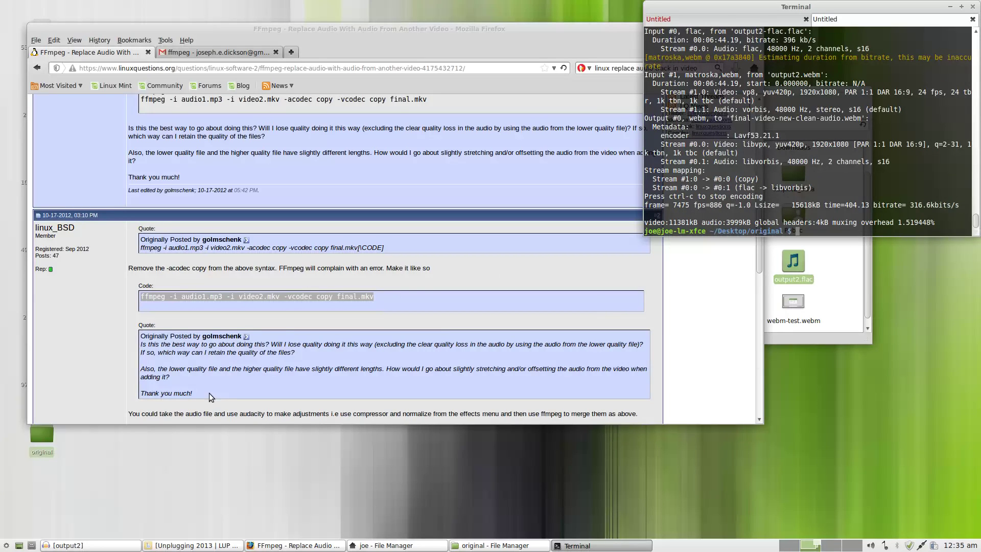
Step: Open the original folder, select final-video-new-clean-audio.webm, and dismiss the Audacity error
click(51, 435)
double_click(51, 435)
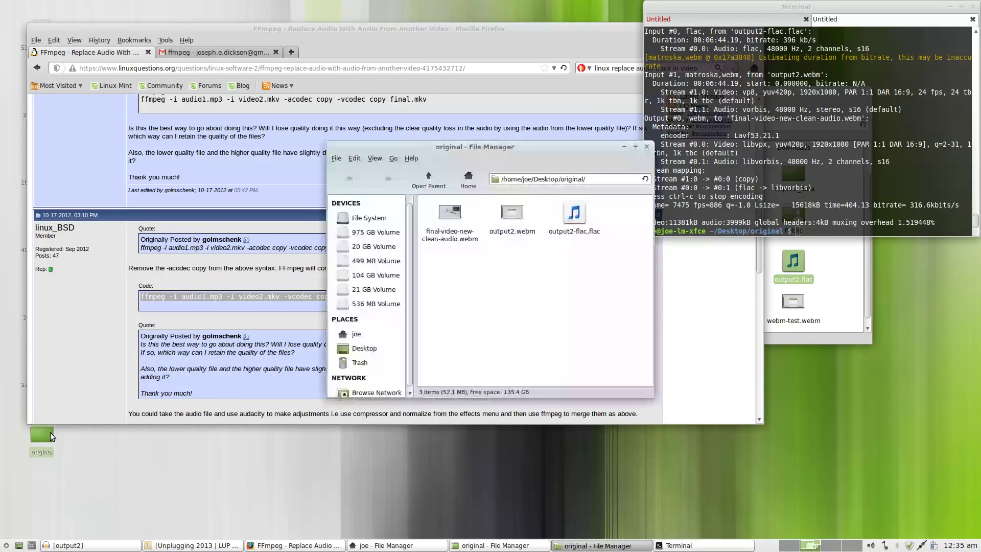
click(479, 229)
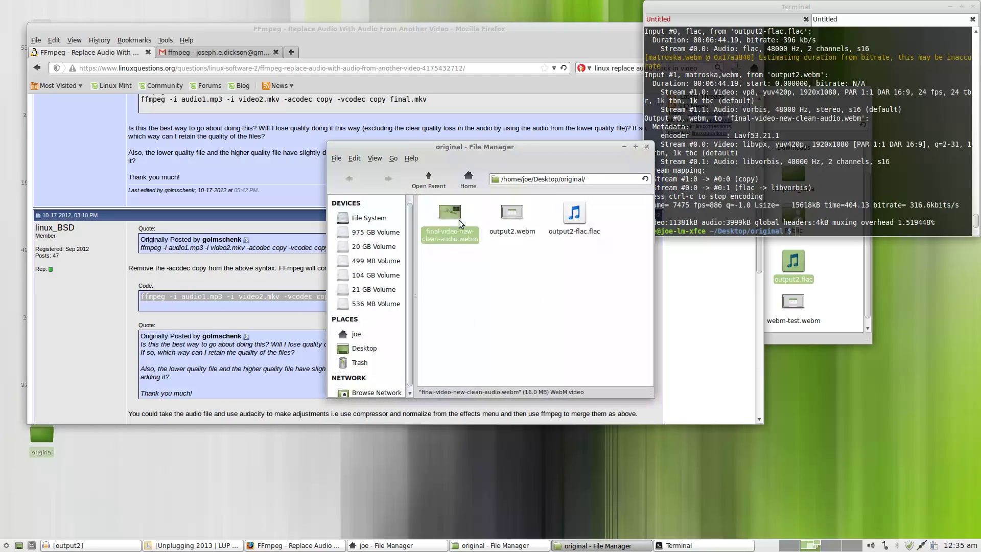
click(482, 259)
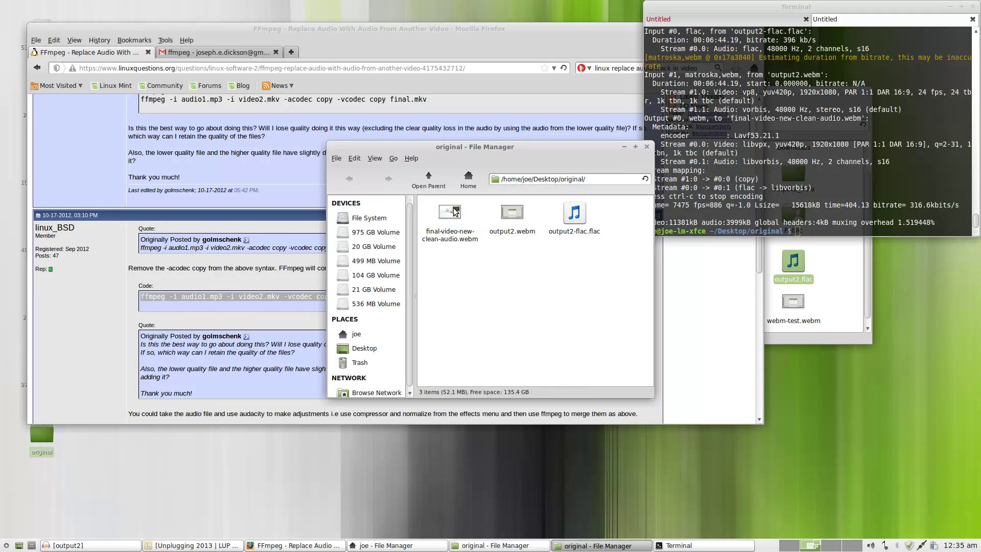
click(452, 216)
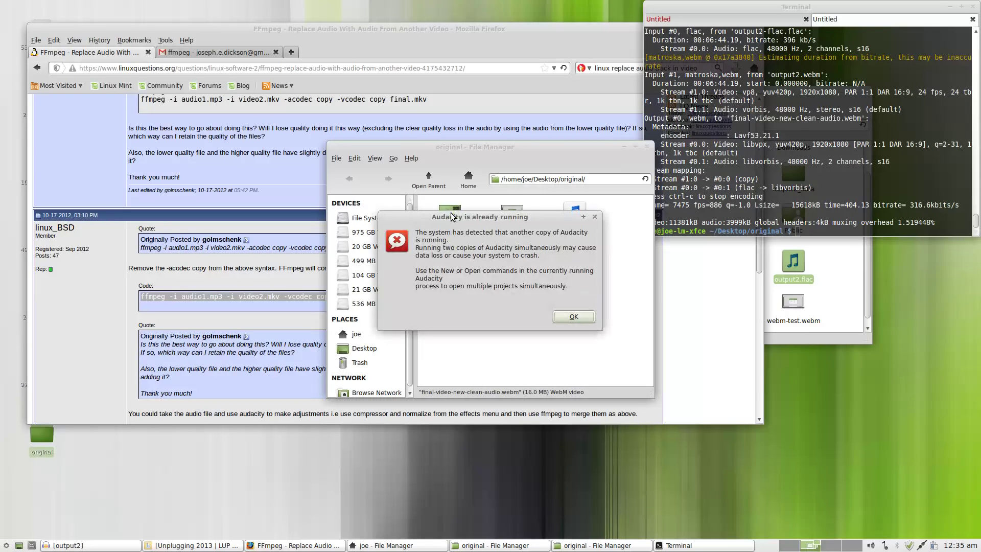
key(Return)
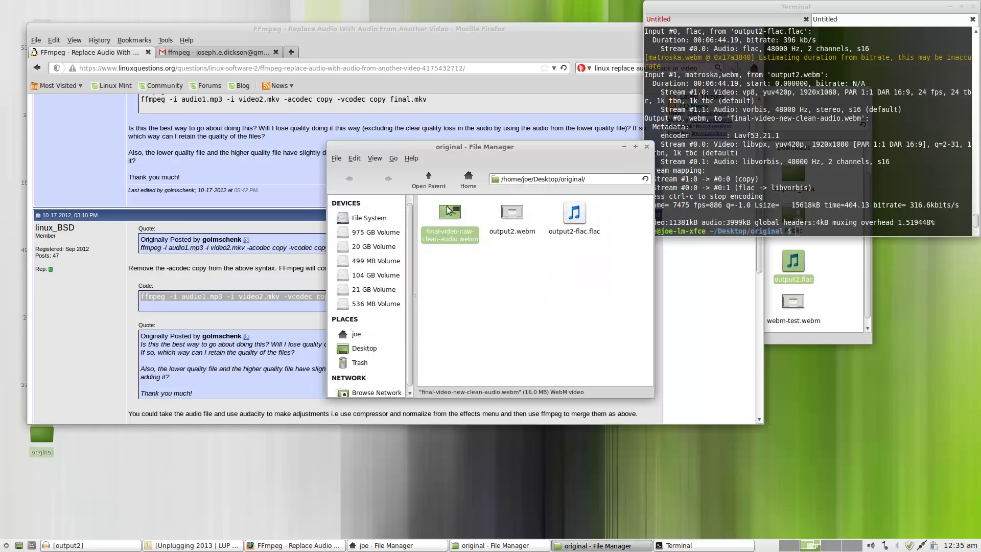
Step: Open final-video-new-clean-audio.webm with the Videos player
right_click(448, 208)
mouse_move(488, 227)
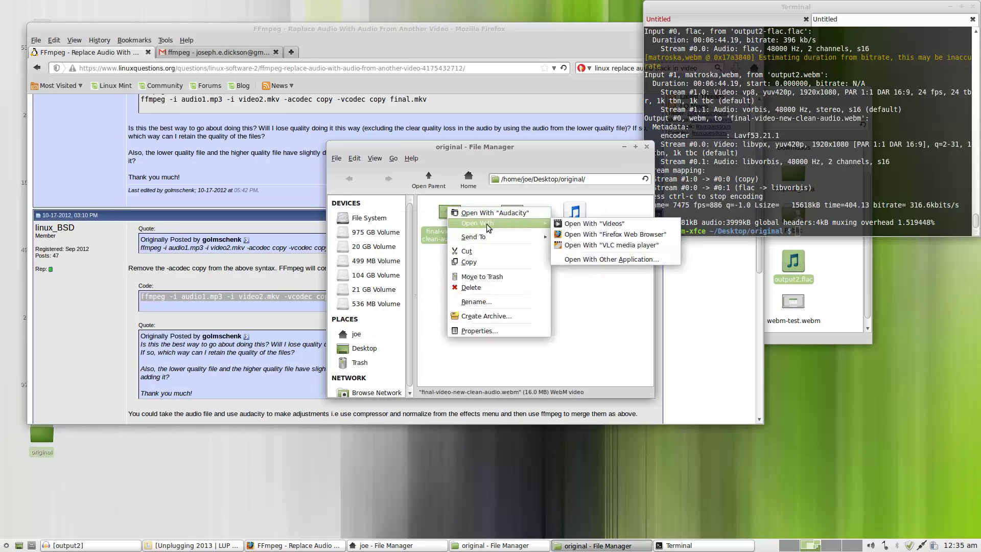
click(592, 223)
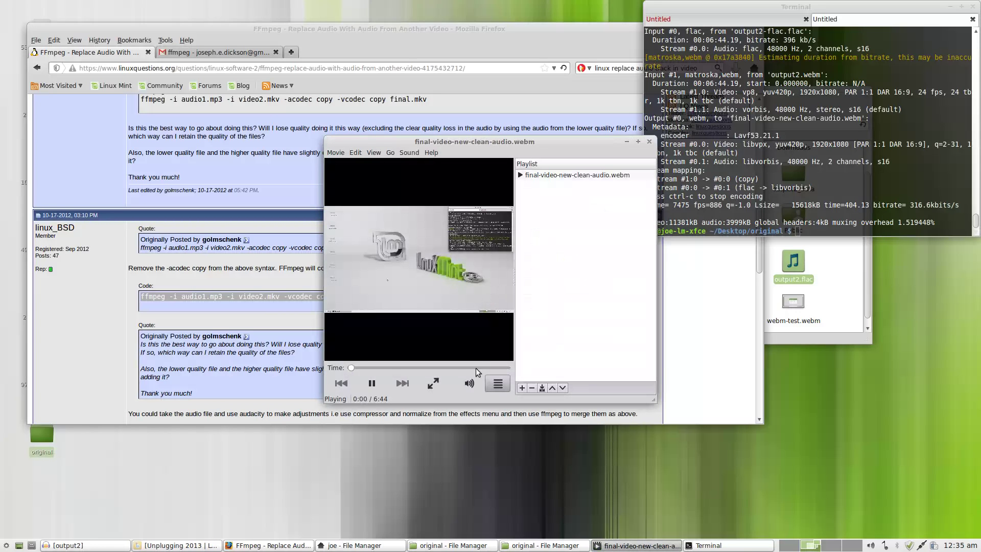
Step: Watch final-video-new-clean-audio.webm briefly in full screen, then close Videos
click(433, 382)
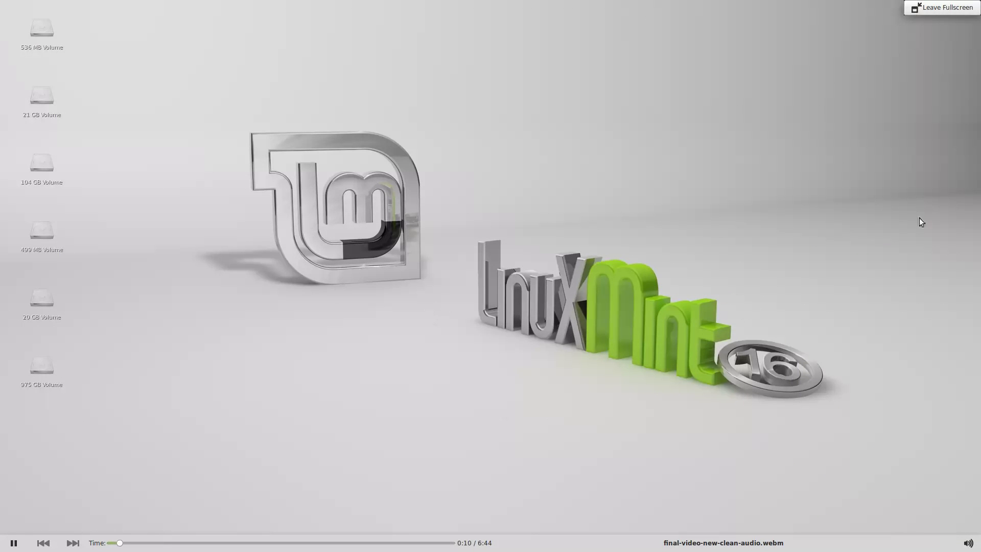
click(965, 4)
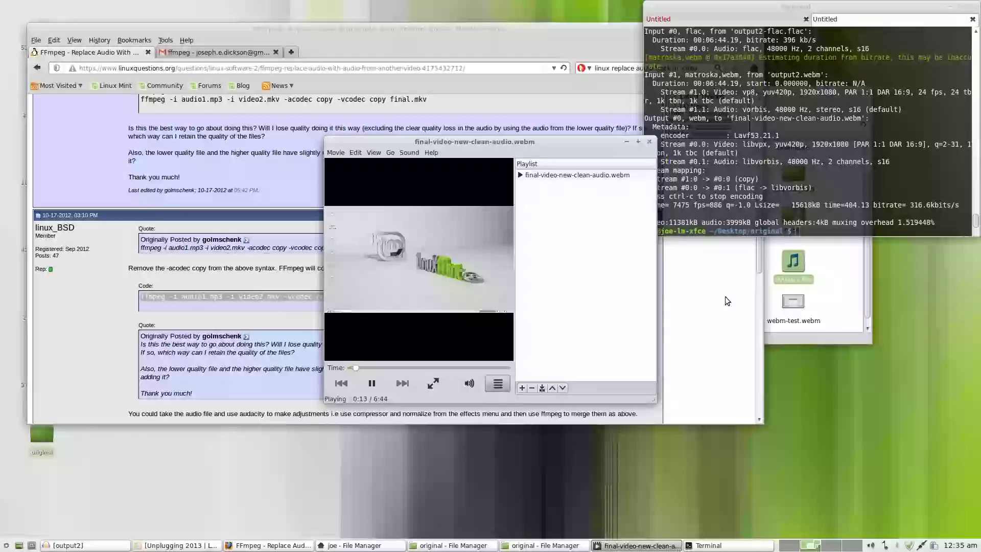
click(649, 142)
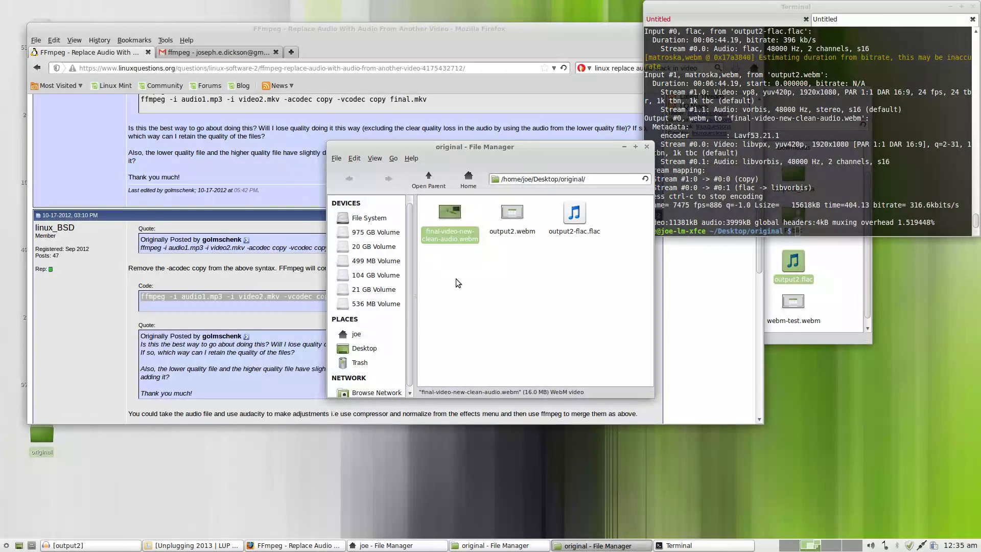
Step: Switch to the Terminal tab recording remove-noise-video.webm
click(503, 311)
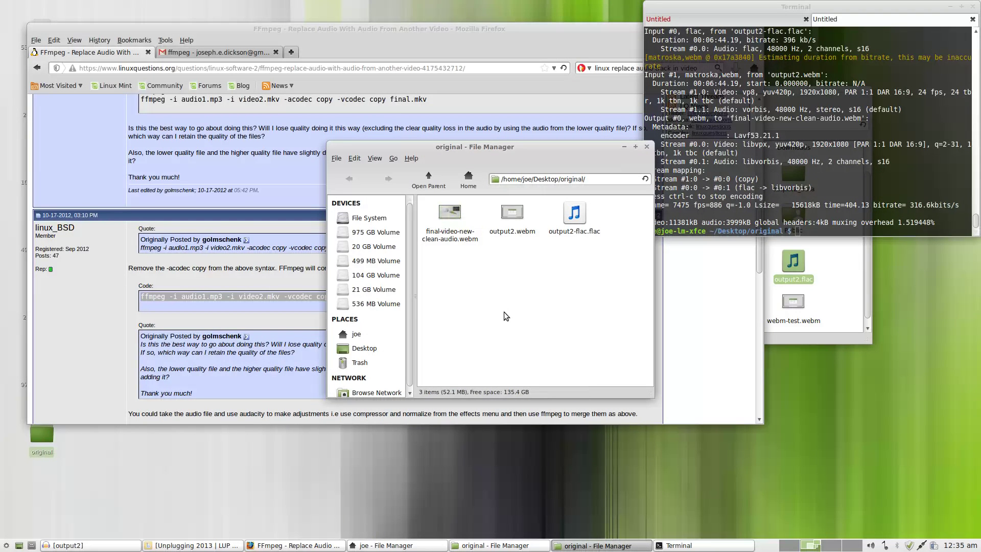
click(828, 231)
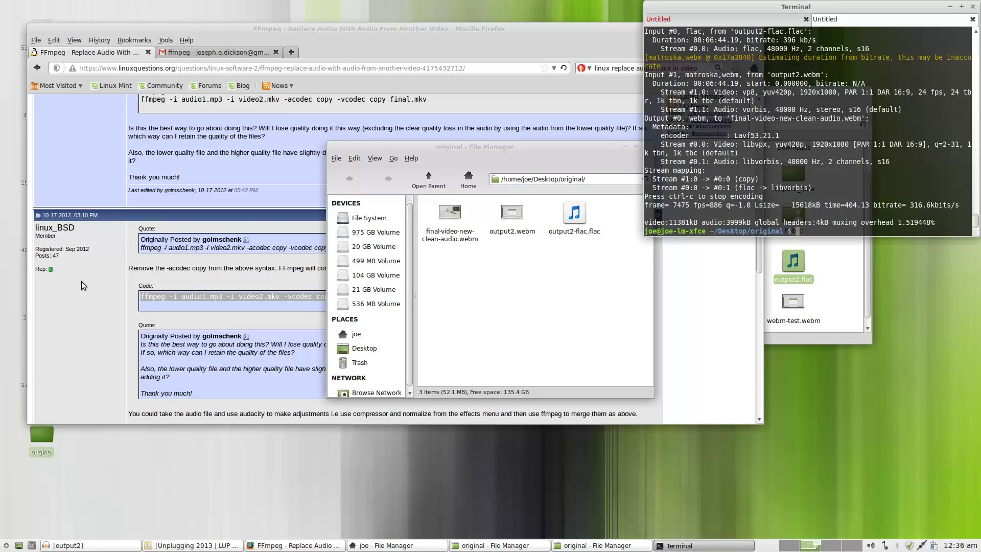
click(206, 68)
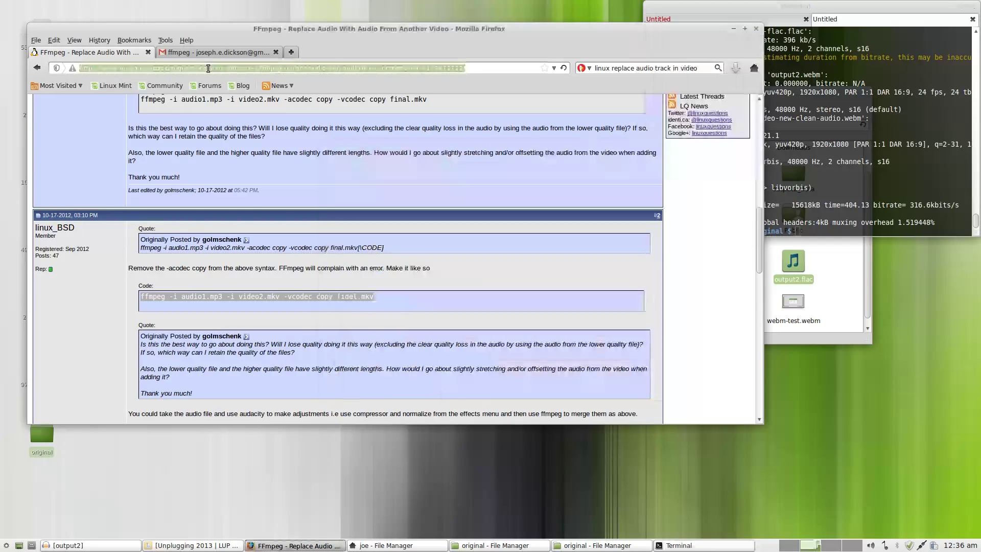
click(814, 238)
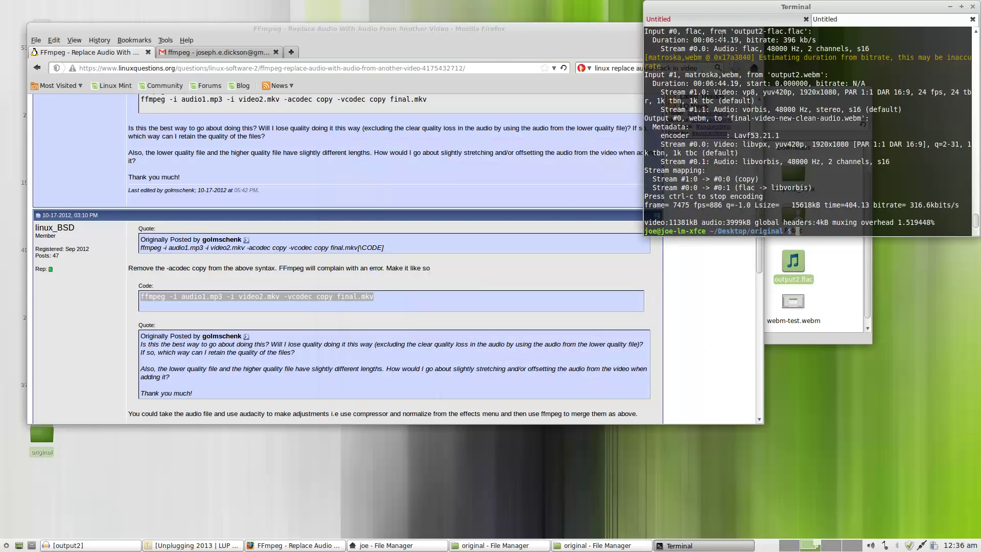
click(725, 20)
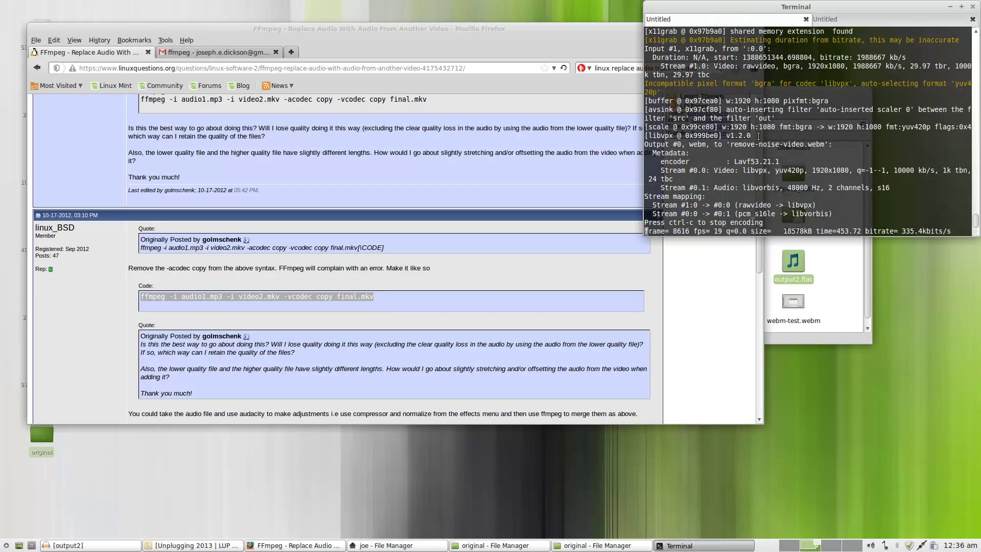